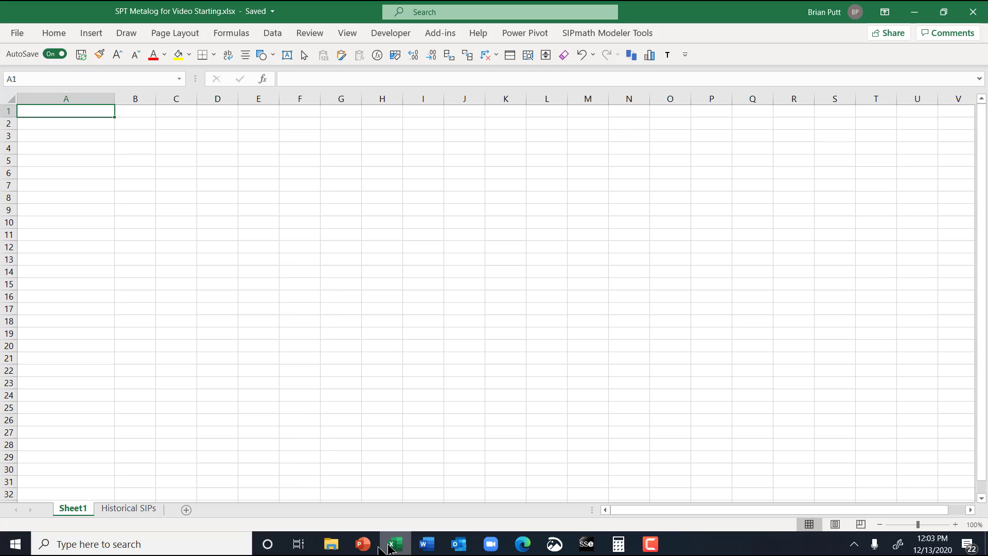
- Inspect the Historical SIPs sheet and its named data ranges, then return to Sheet1
{"action": "left_click", "coordinate": [109, 513]}
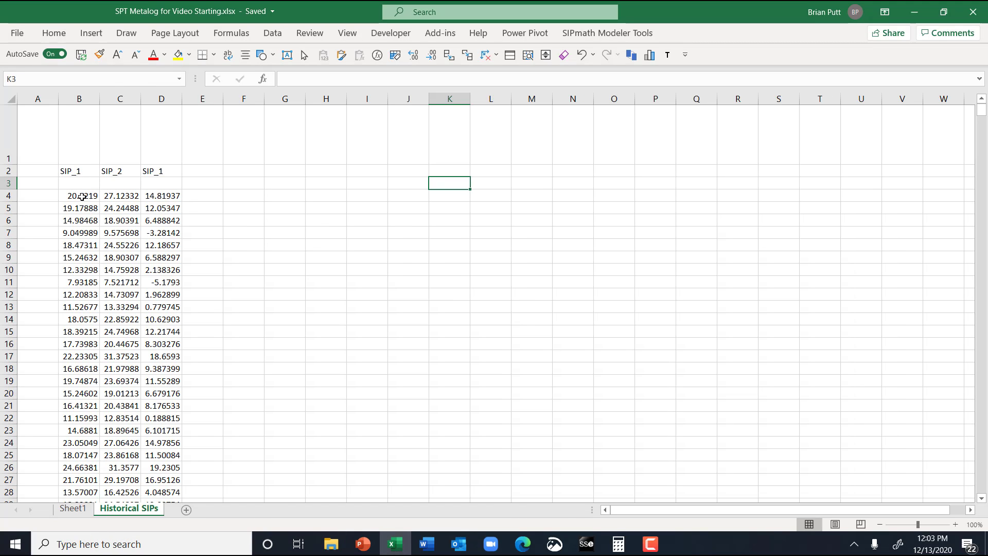
{"action": "left_click", "coordinate": [179, 79]}
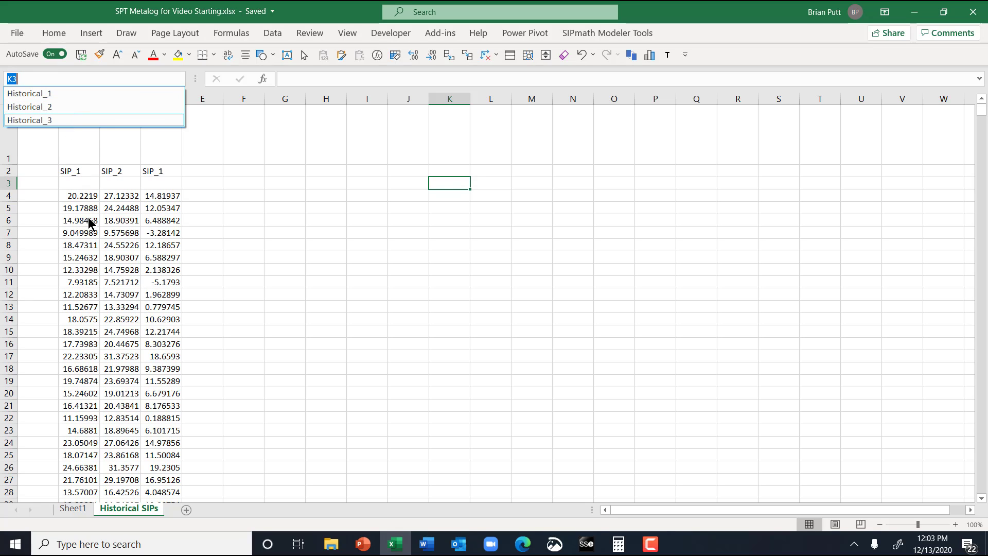
{"action": "left_click", "coordinate": [72, 509]}
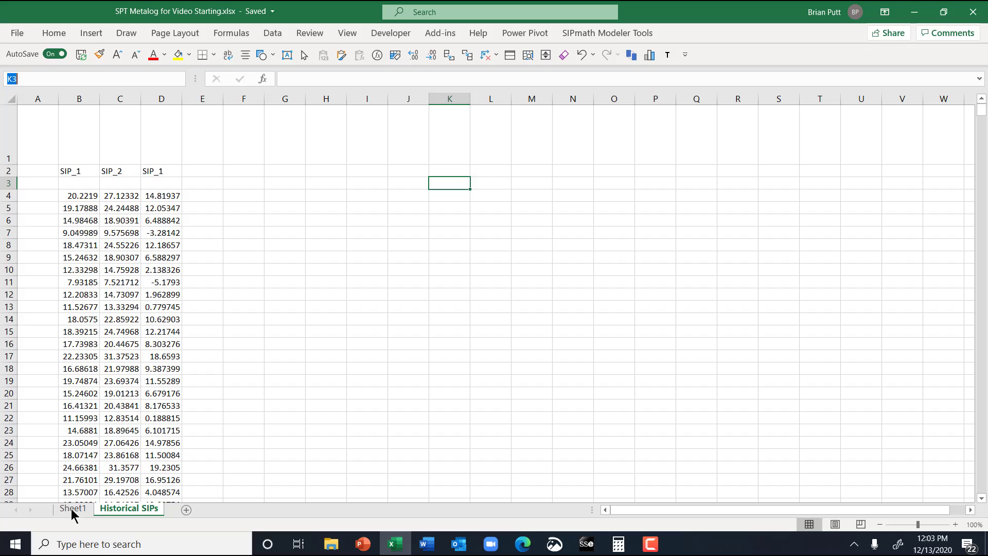
{"action": "left_click", "coordinate": [72, 509]}
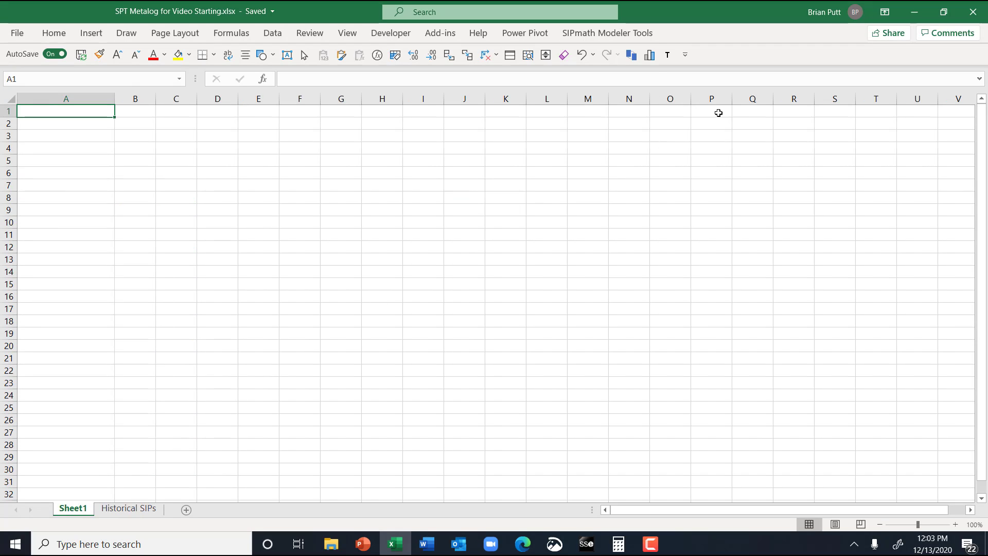
- Re-initialize the SIPmath model in Generate Mode with 1000 trials
{"action": "left_click", "coordinate": [611, 39]}
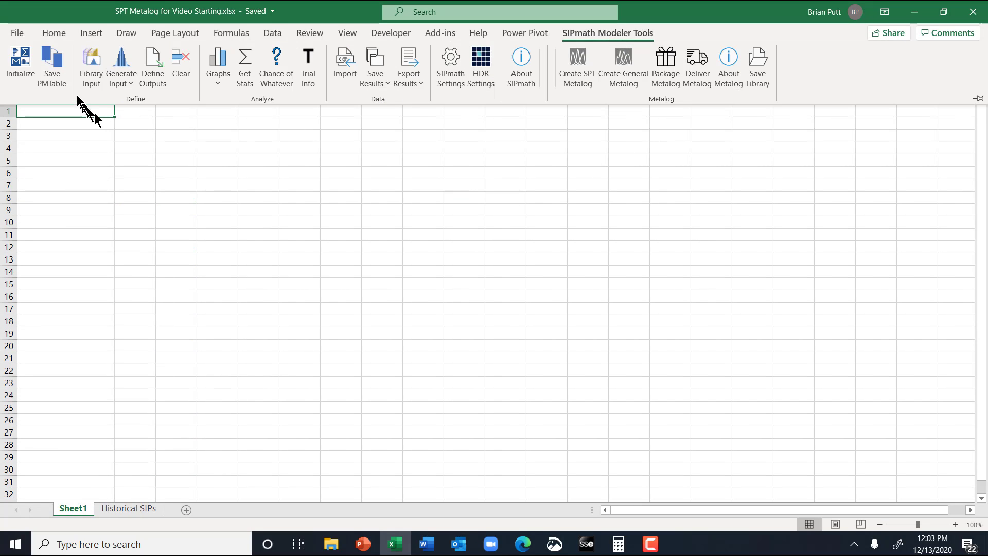
{"action": "left_click", "coordinate": [23, 60]}
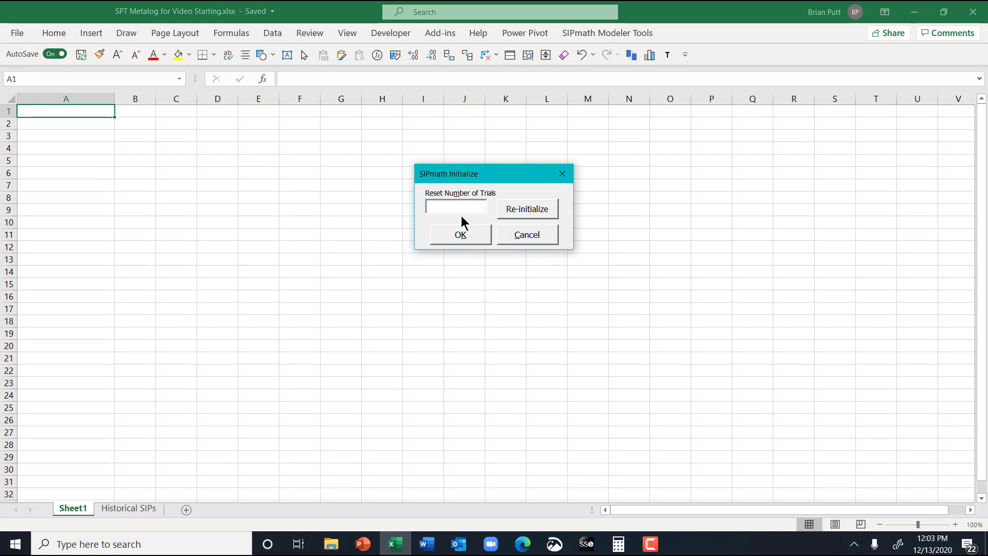
{"action": "left_click", "coordinate": [524, 210]}
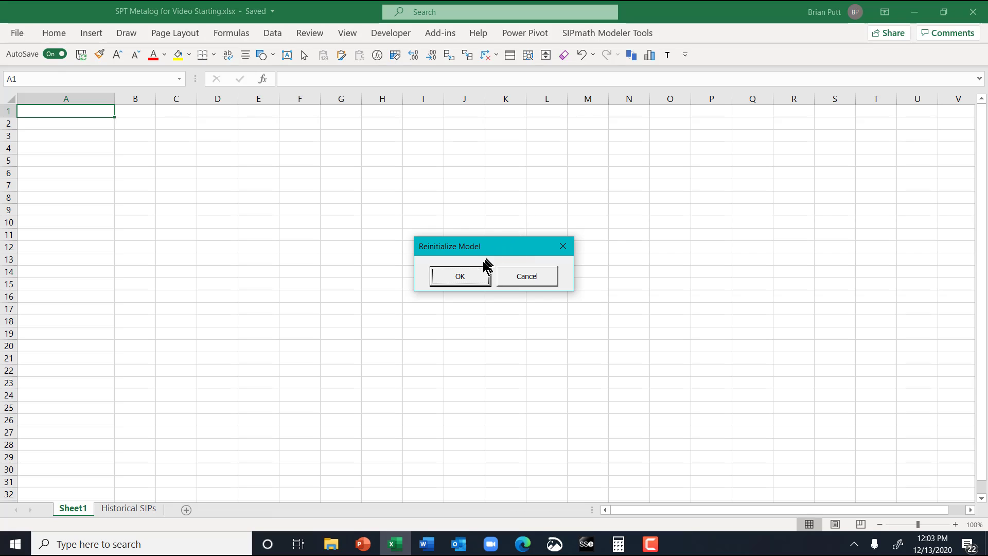
{"action": "left_click", "coordinate": [471, 277]}
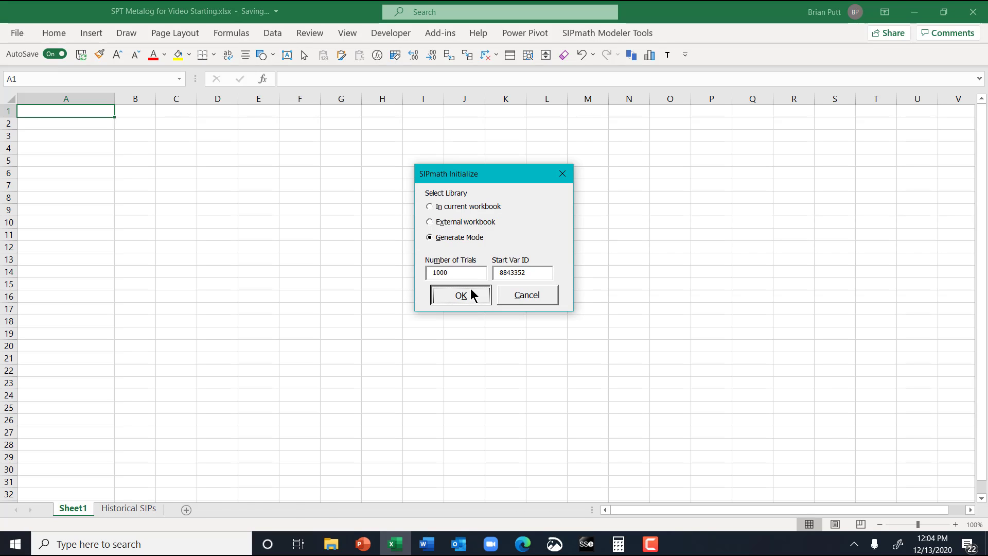
{"action": "left_click", "coordinate": [470, 293]}
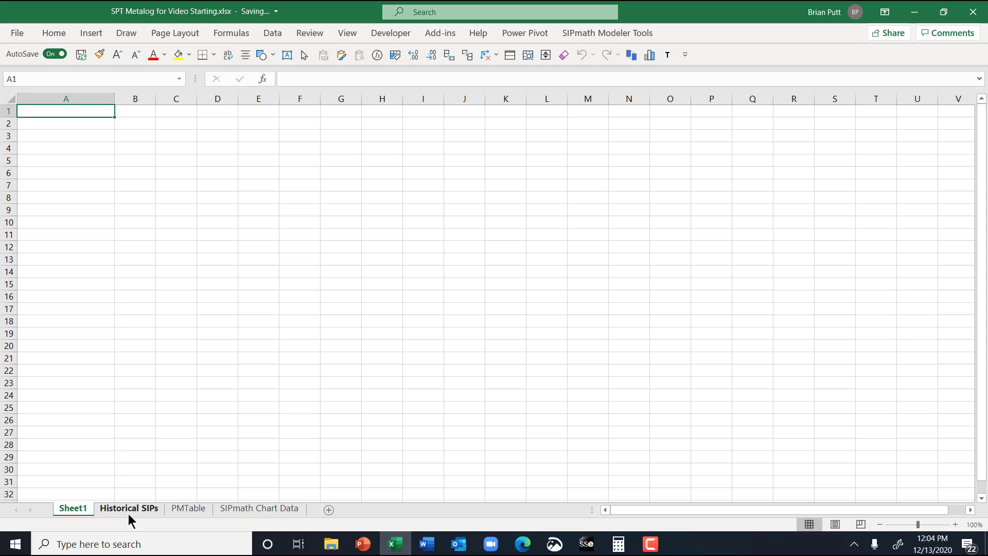
- Check the new PMTable and SIPmath Chart Data sheets, then go back to Sheet1
{"action": "left_click", "coordinate": [181, 508]}
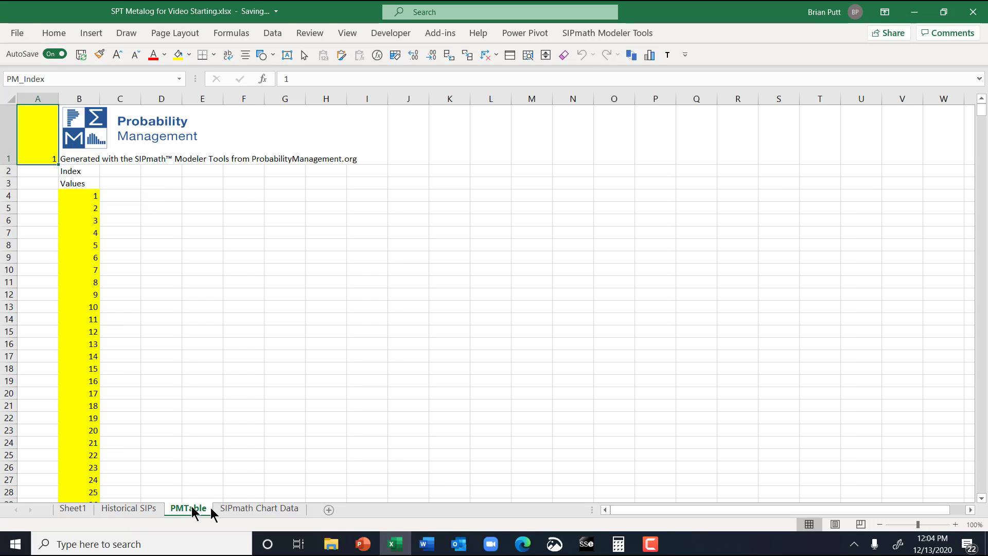
{"action": "left_click", "coordinate": [248, 512]}
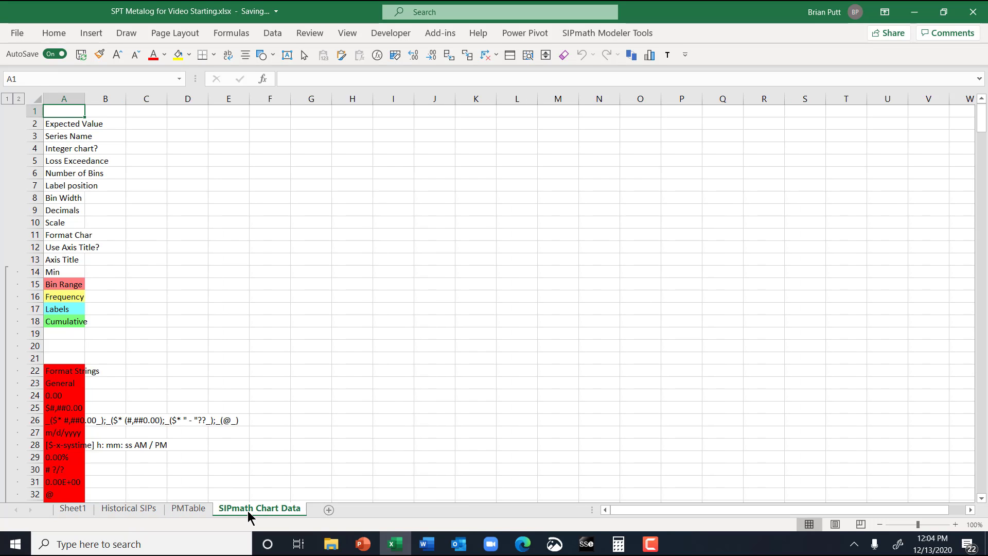
{"action": "left_click", "coordinate": [67, 512]}
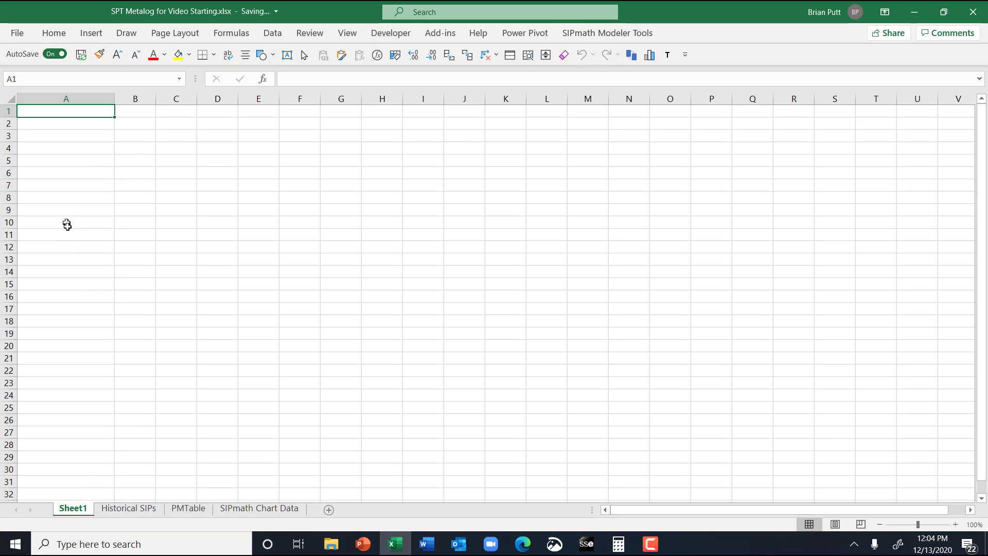
- Enter 'Calculate the Percentiles' in A22 with levels 0.1, 0.5 and 0.9 in D22:F22
{"action": "left_click", "coordinate": [57, 370]}
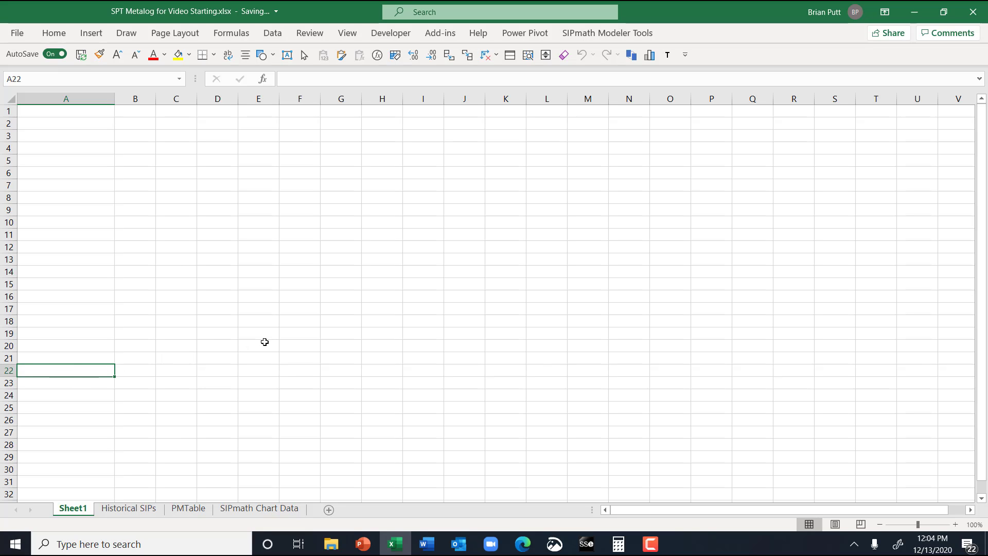
{"action": "type", "text": "Cal"}
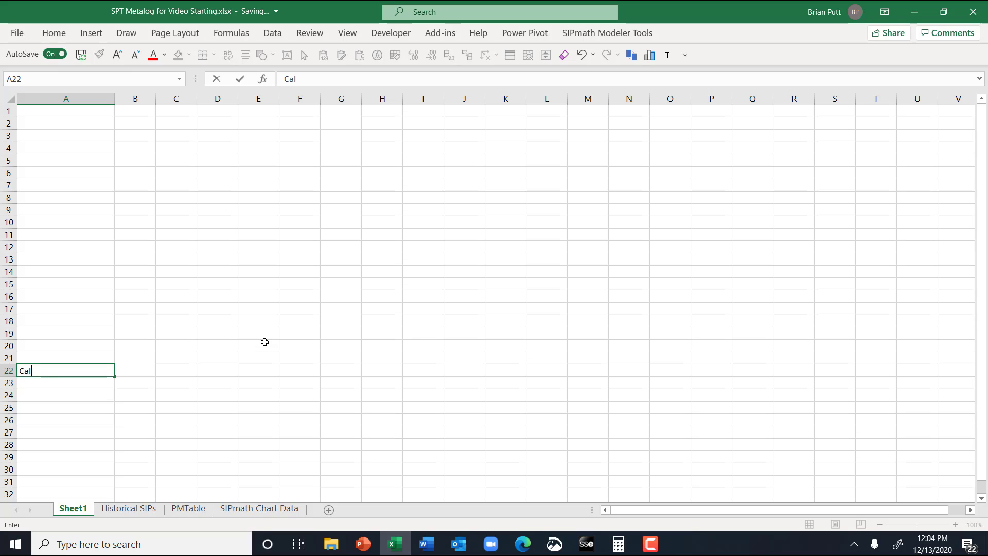
{"action": "type", "text": "culate the Per"}
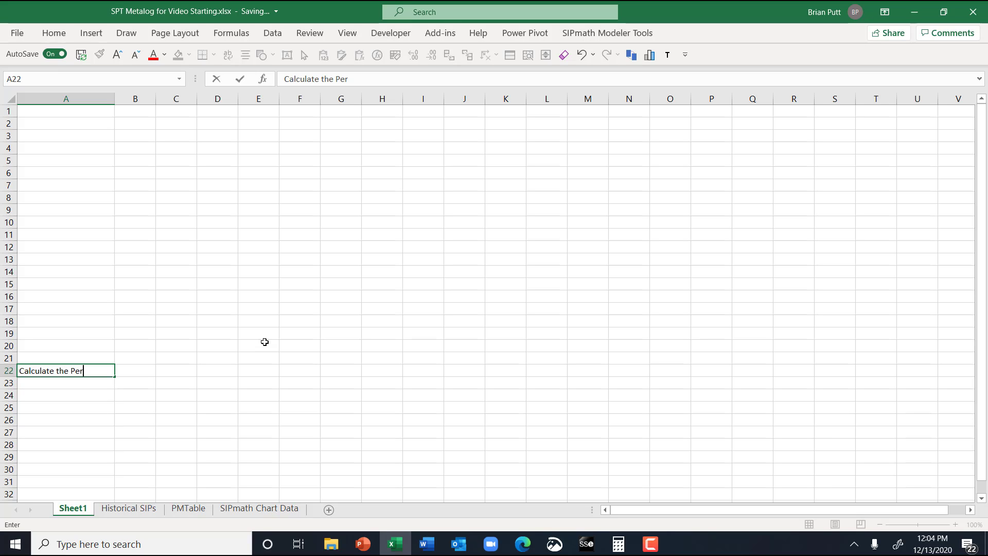
{"action": "type", "text": "centiles"}
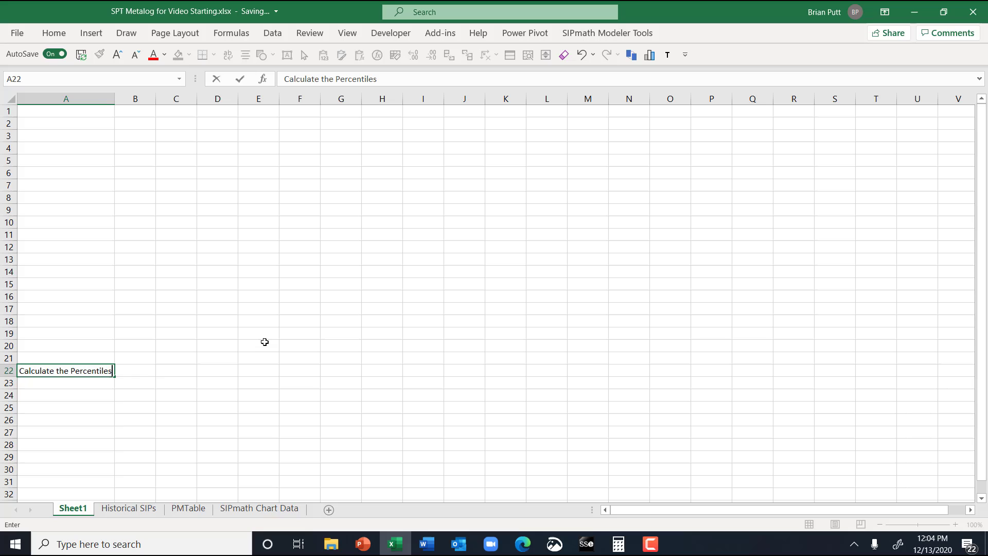
{"action": "key", "text": "Tab"}
{"action": "key", "text": "Right"}
{"action": "key", "text": "Right"}
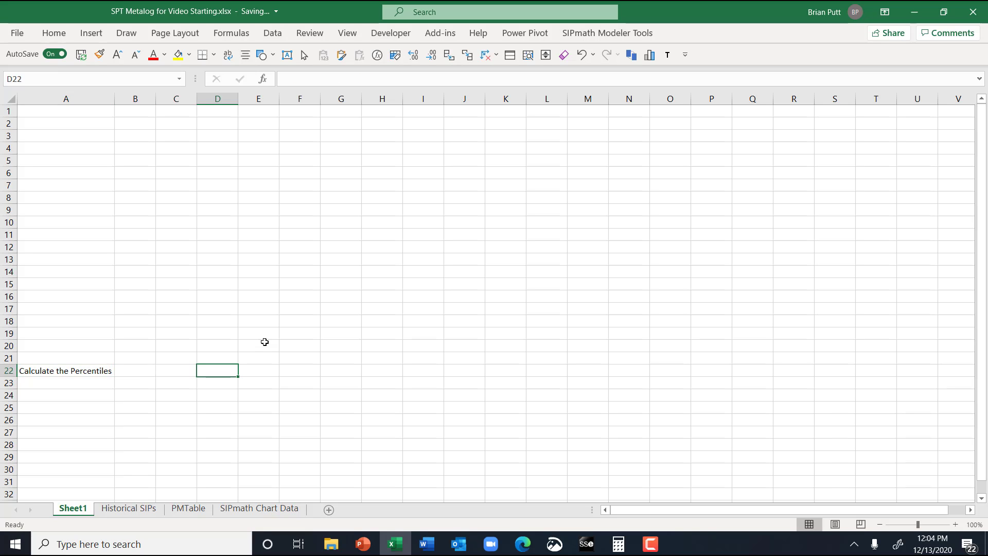
{"action": "type", "text": "0.1"}
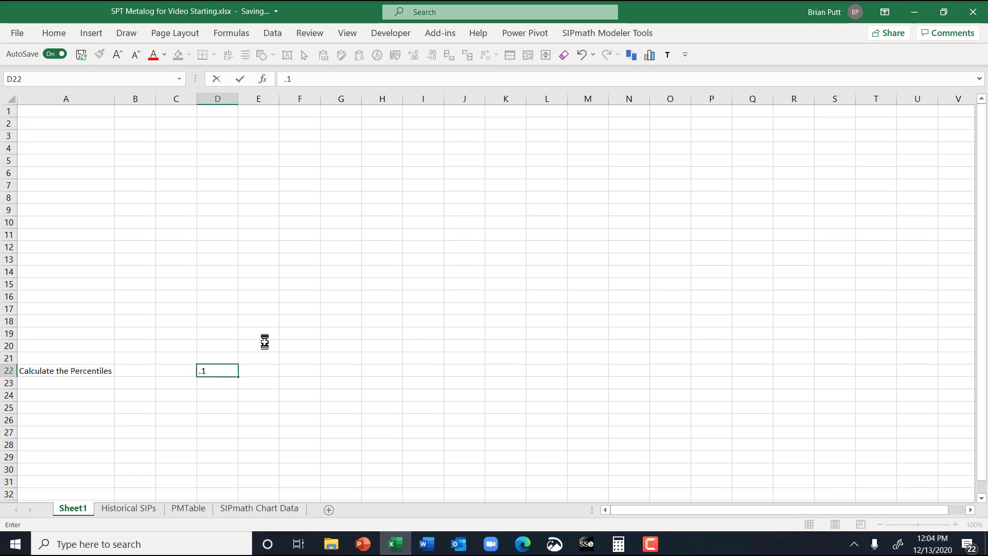
{"action": "key", "text": "Tab"}
{"action": "type", "text": ".5"}
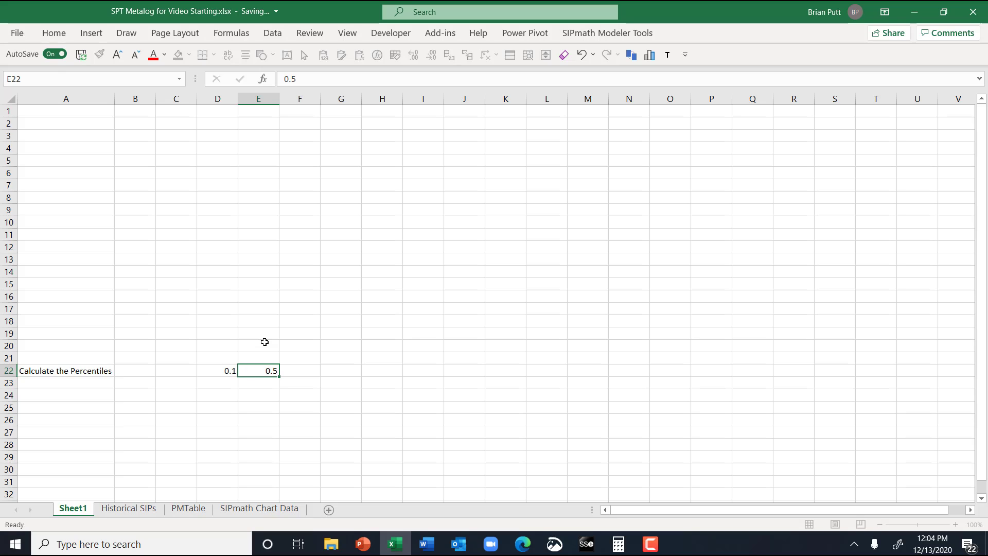
{"action": "key", "text": "Tab"}
{"action": "type", "text": ".9"}
{"action": "key", "text": "ctrl+Return"}
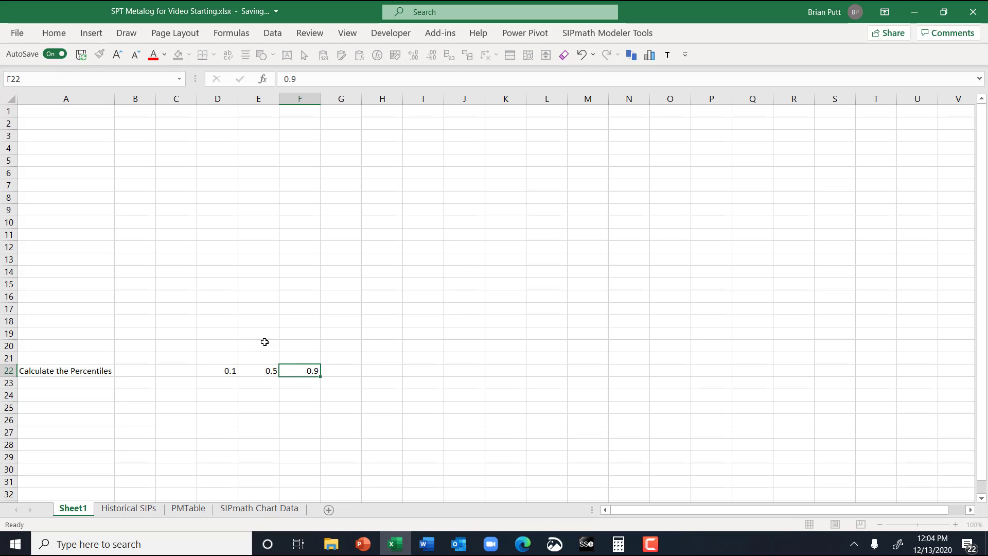
- Label cell A23 'Historical 1'
{"action": "key", "text": "Return"}
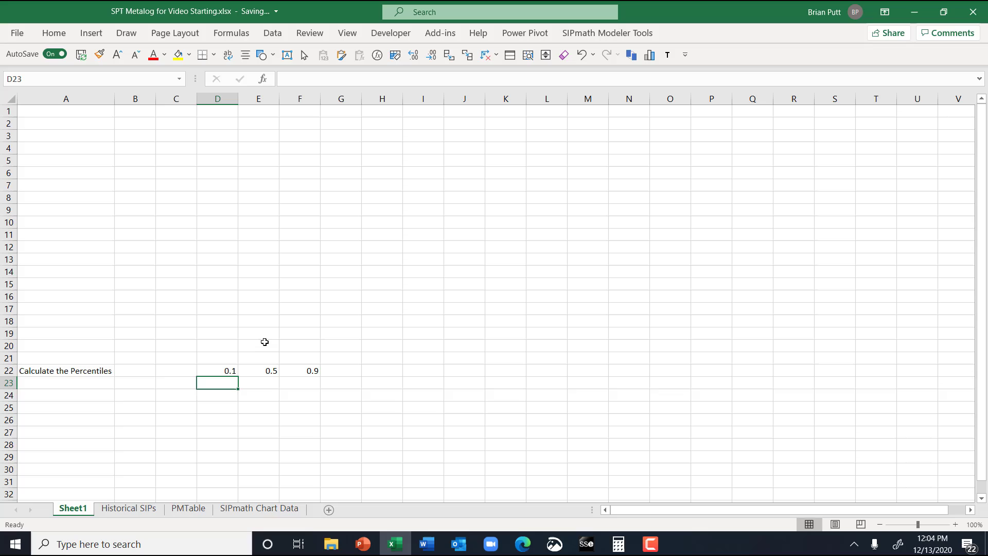
{"action": "key", "text": "Left"}
{"action": "key", "text": "Left"}
{"action": "key", "text": "Left"}
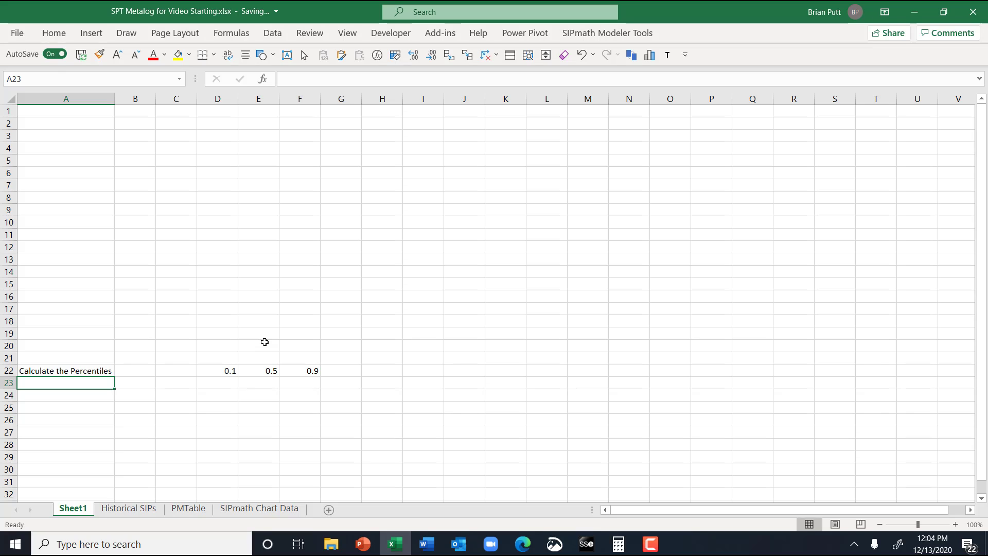
{"action": "type", "text": "Histori"}
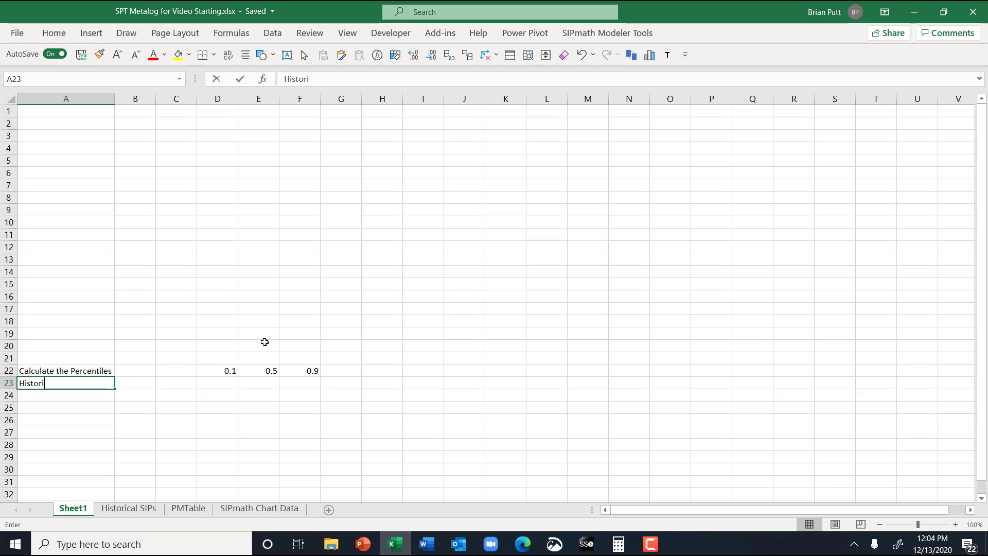
{"action": "type", "text": "cal 1"}
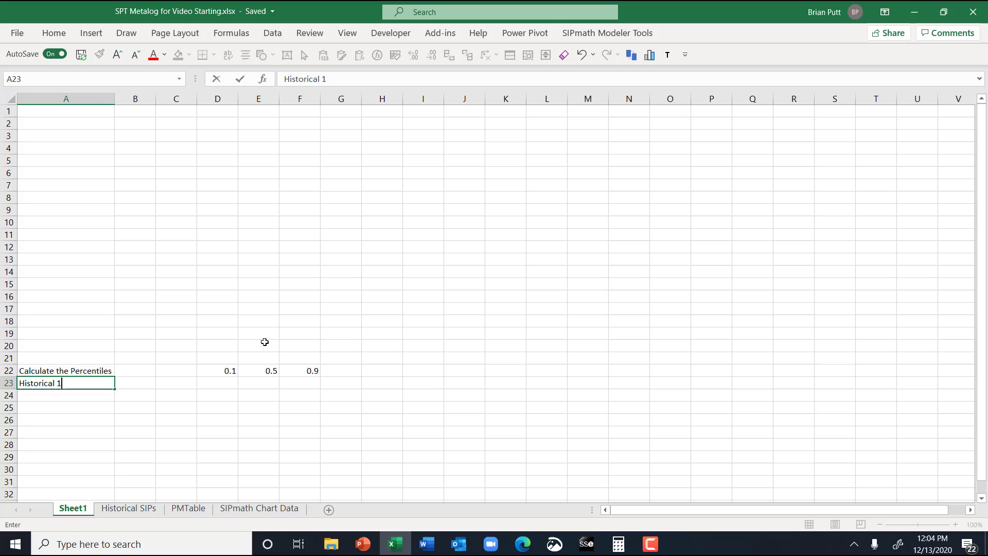
{"action": "key", "text": "Right"}
{"action": "key", "text": "Right"}
{"action": "key", "text": "Right"}
- Enter =PERCENTILE.EXC(Historical_1,D22) in D23
{"action": "type", "text": "="}
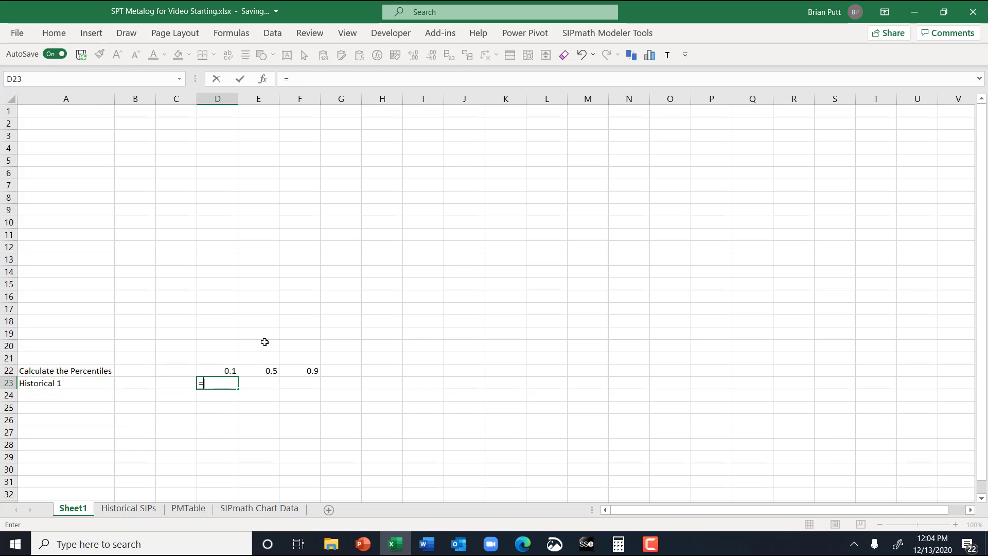
{"action": "type", "text": "percent"}
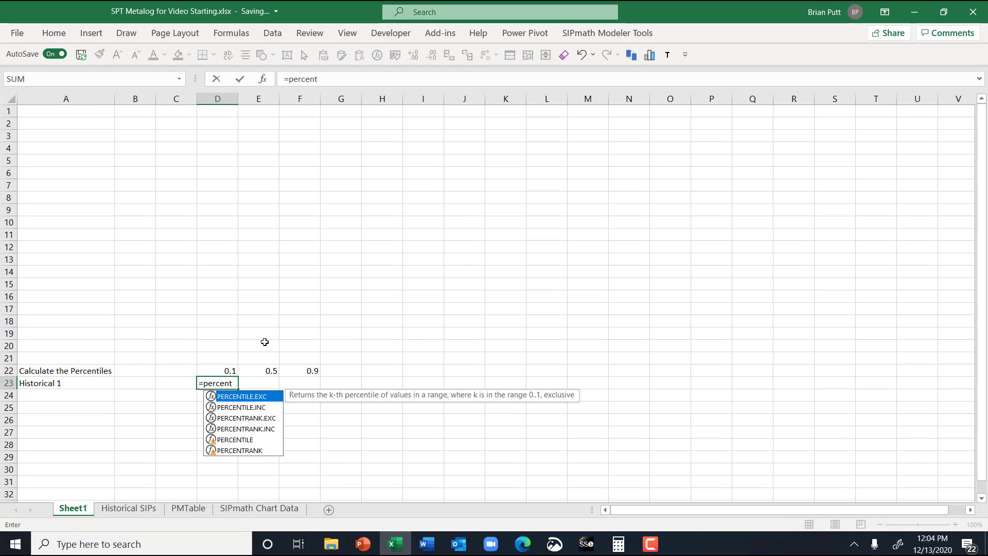
{"action": "double_click", "coordinate": [213, 397]}
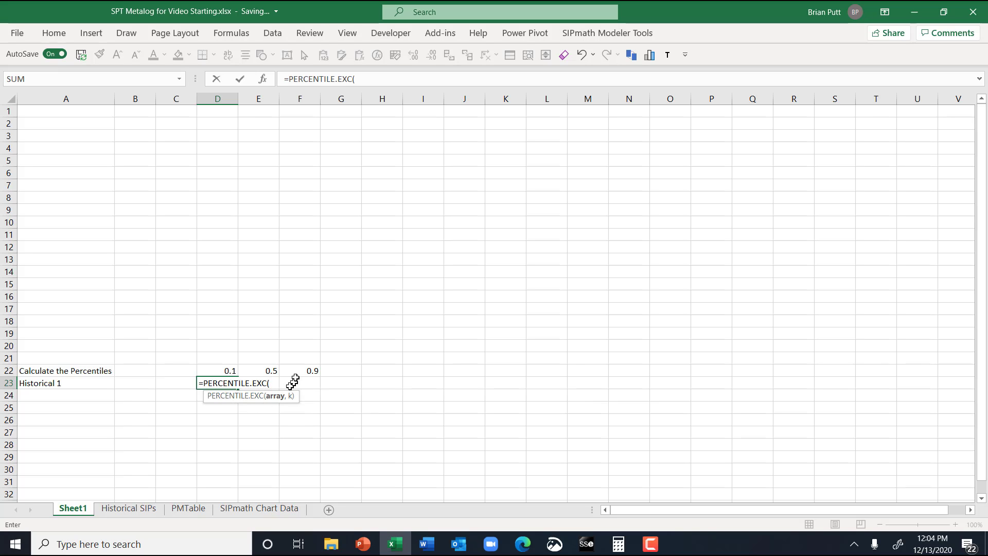
{"action": "type", "text": "hi"}
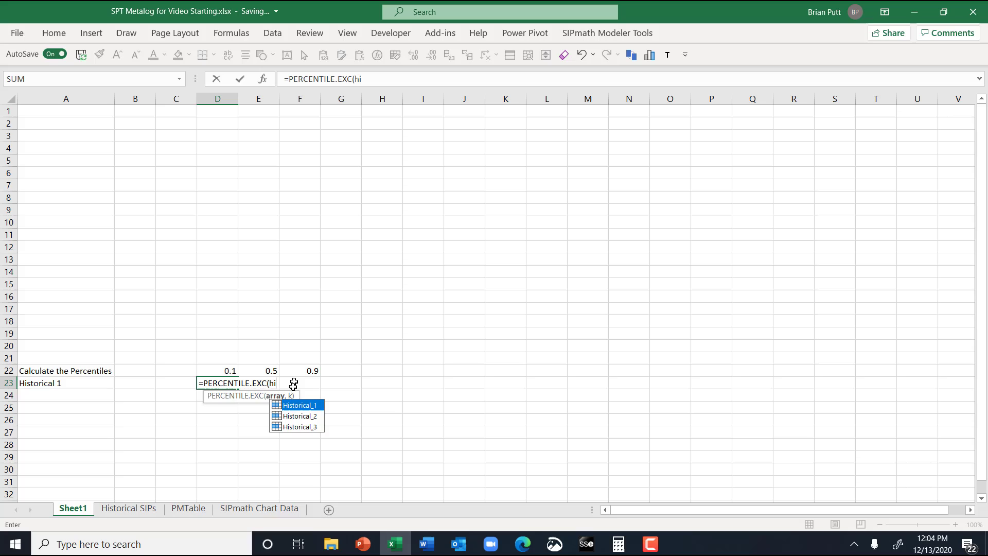
{"action": "double_click", "coordinate": [281, 405]}
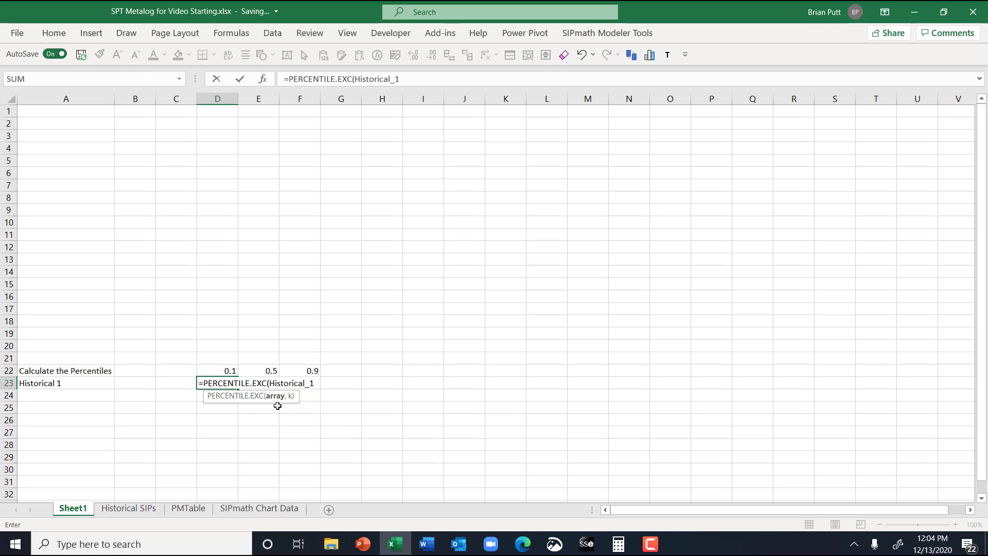
{"action": "type", "text": ","}
{"action": "left_click", "coordinate": [226, 371]}
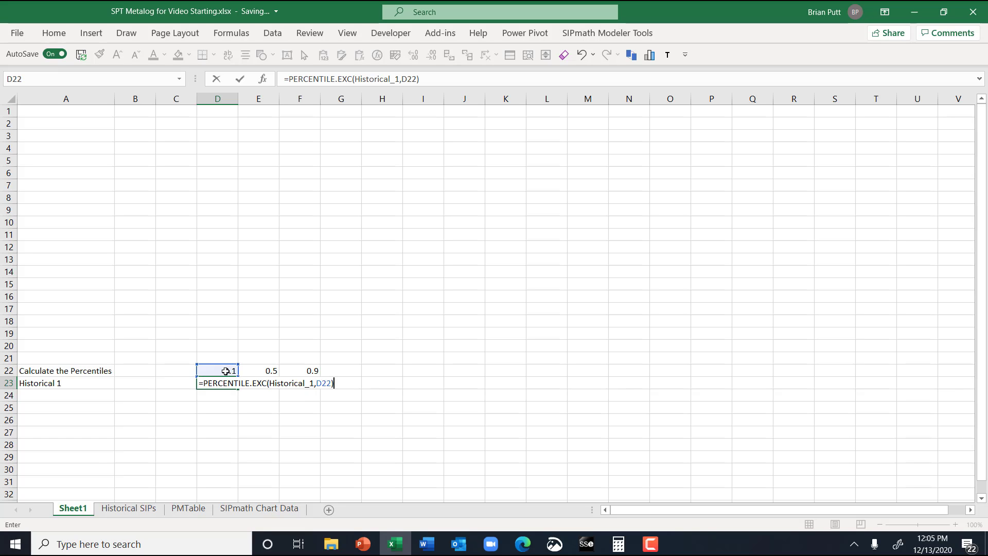
{"action": "key", "text": "ctrl+Return"}
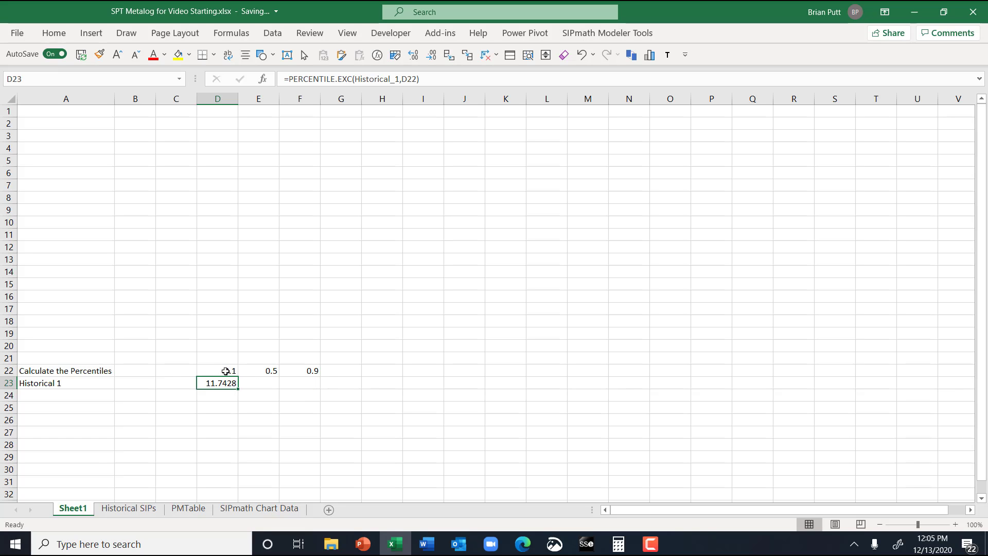
- Anchor the row 22 reference as D$22 and copy the formula across E23:F23
{"action": "left_click", "coordinate": [406, 79]}
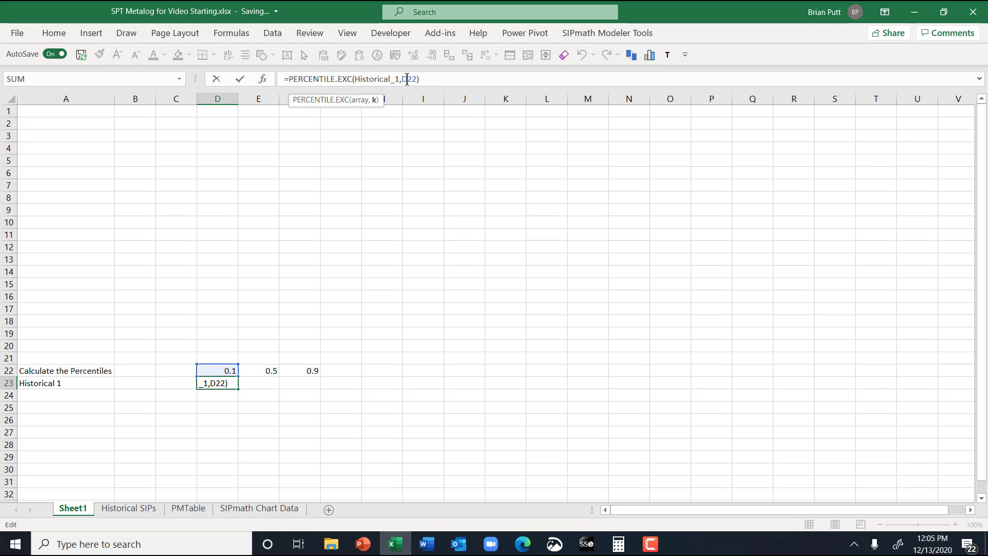
{"action": "type", "text": "$"}
{"action": "key", "text": "ctrl+Return"}
{"action": "key", "text": "ctrl+c"}
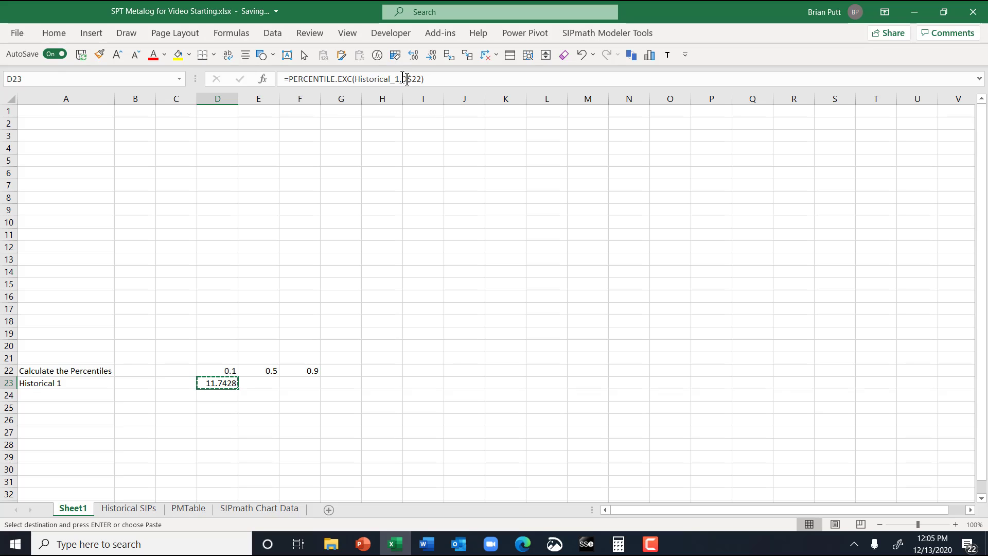
{"action": "key", "text": "shift+Right"}
{"action": "key", "text": "shift+Right"}
{"action": "key", "text": "ctrl+v"}
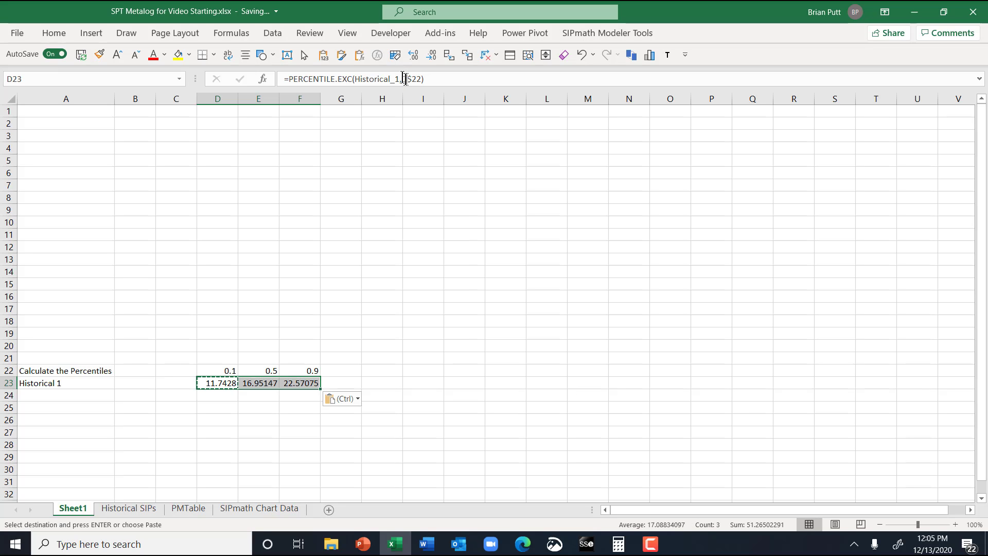
- Extend the labels to Historical 2 and 3, and copy the percentile formulas into rows 24–25
{"action": "left_click", "coordinate": [66, 385]}
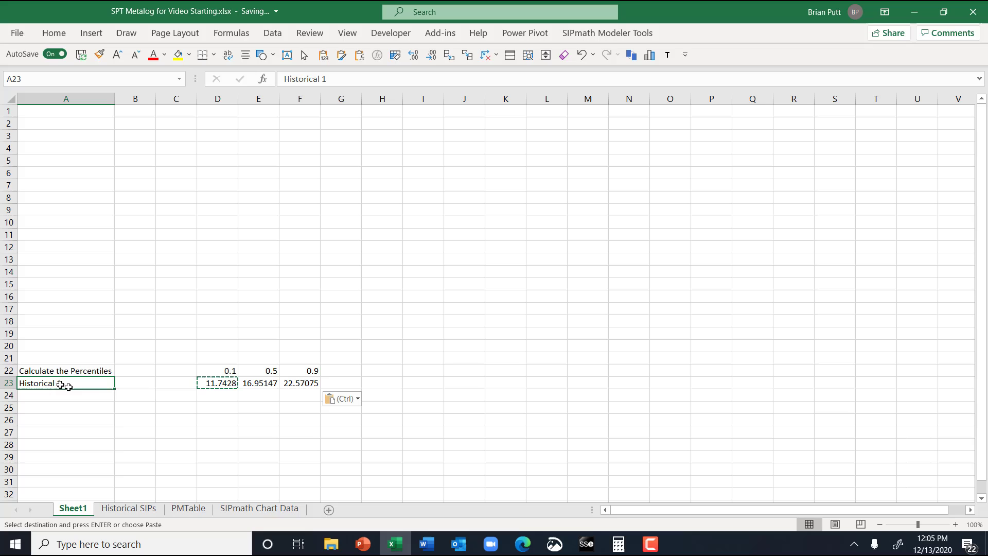
{"action": "left_click_drag", "start_coordinate": [114, 388], "coordinate": [114, 413]}
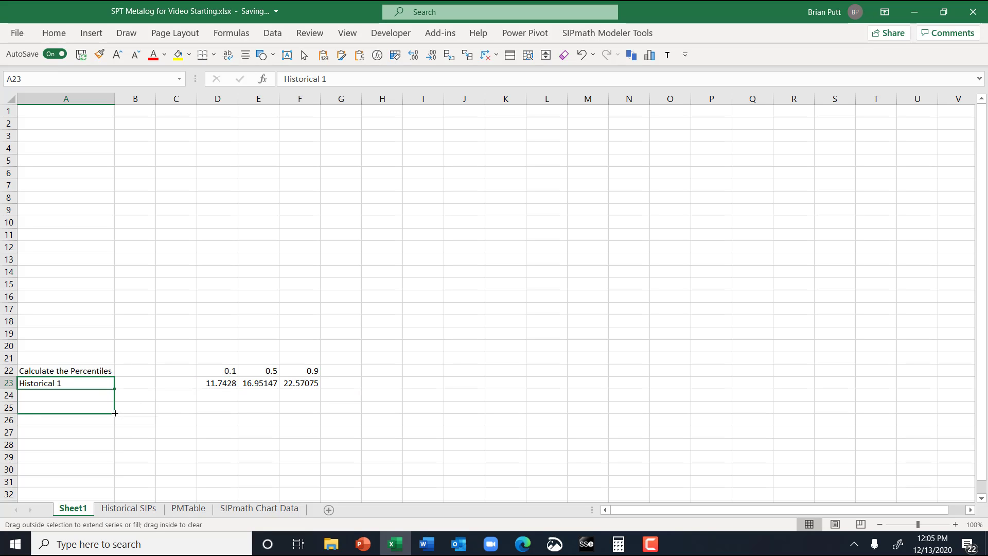
{"action": "left_click_drag", "start_coordinate": [220, 384], "coordinate": [289, 386]}
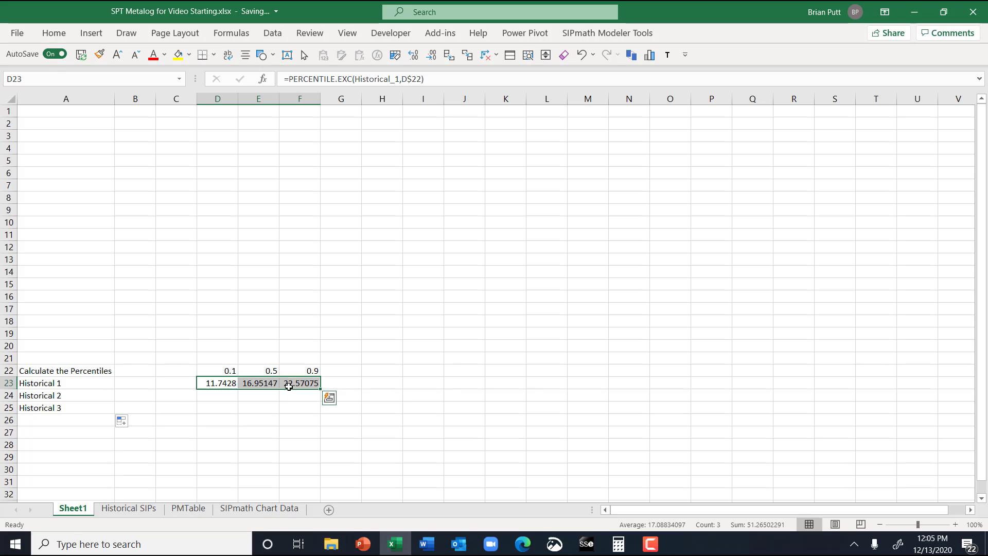
{"action": "key", "text": "ctrl+c"}
{"action": "key", "text": "shift+Down"}
{"action": "key", "text": "shift+Down"}
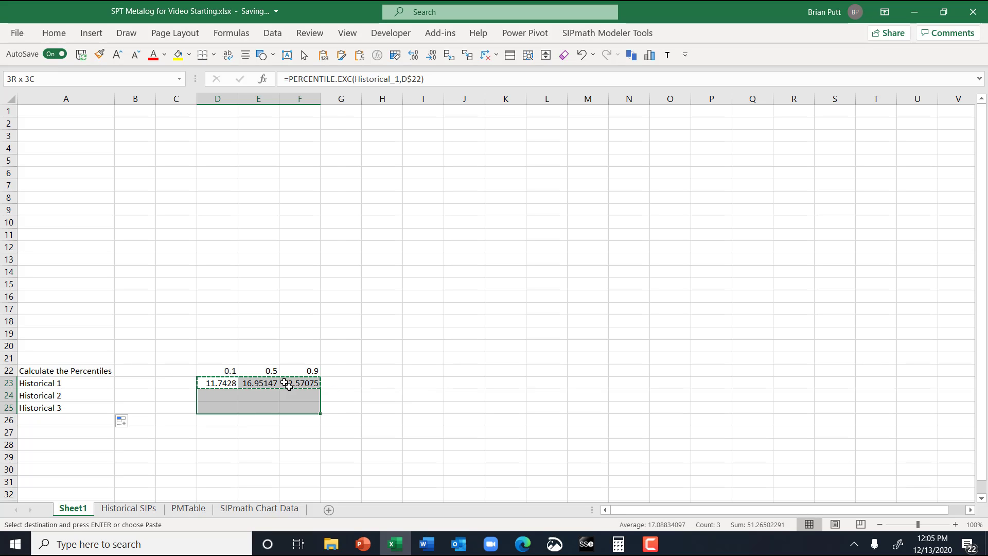
{"action": "key", "text": "ctrl+v"}
- Switch row 24's percentile formulas to use Historical_2
{"action": "key", "text": "Down"}
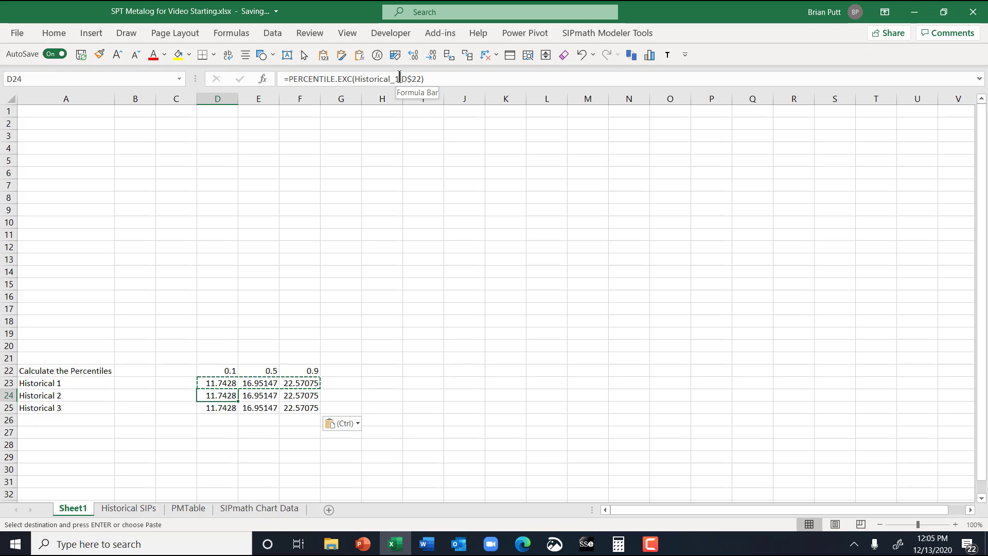
{"action": "left_click", "coordinate": [400, 77]}
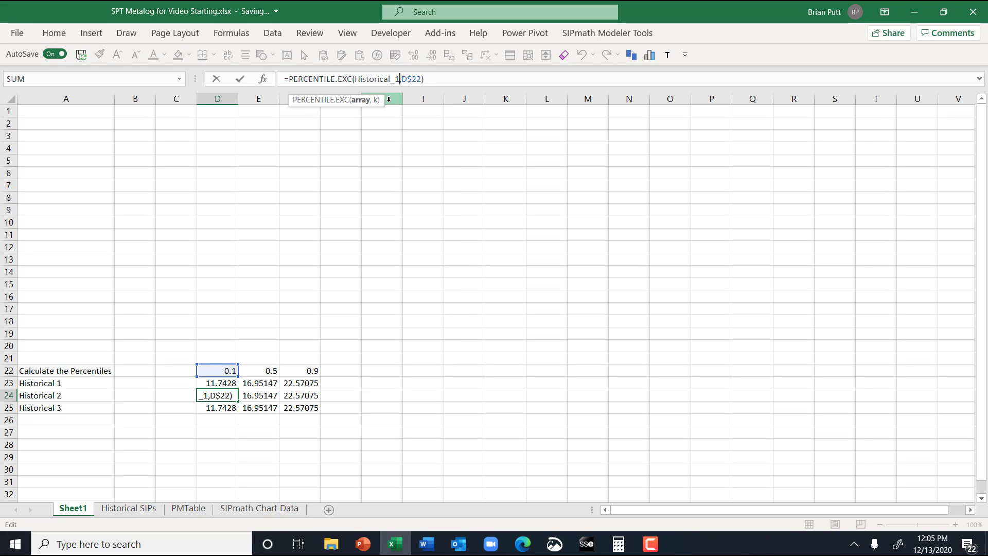
{"action": "key", "text": "BackSpace"}
{"action": "type", "text": "2"}
{"action": "key", "text": "ctrl+Return"}
{"action": "key", "text": "ctrl+c"}
{"action": "key", "text": "shift+Right"}
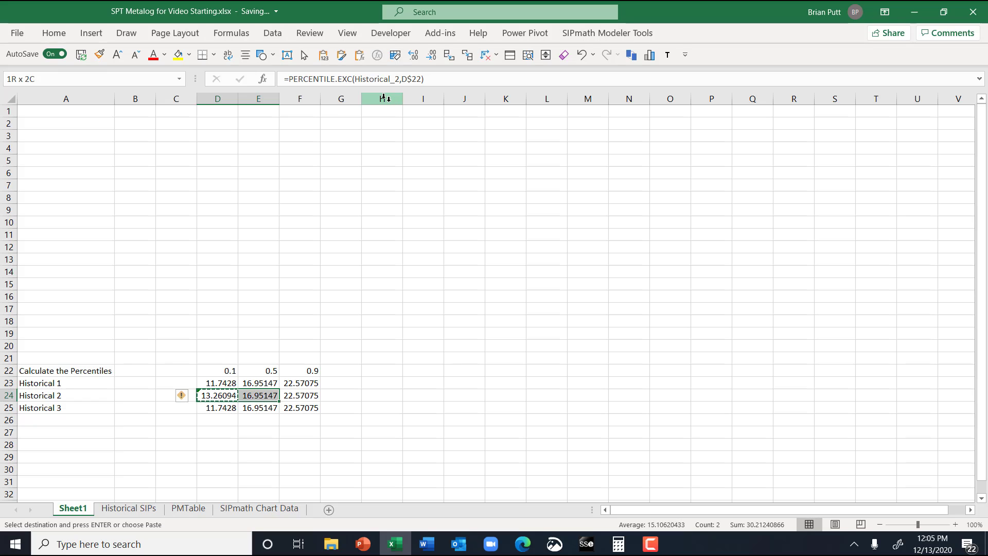
{"action": "key", "text": "shift+Right"}
{"action": "key", "text": "ctrl+v"}
- Switch row 25's percentile formulas to use Historical_3
{"action": "key", "text": "Down"}
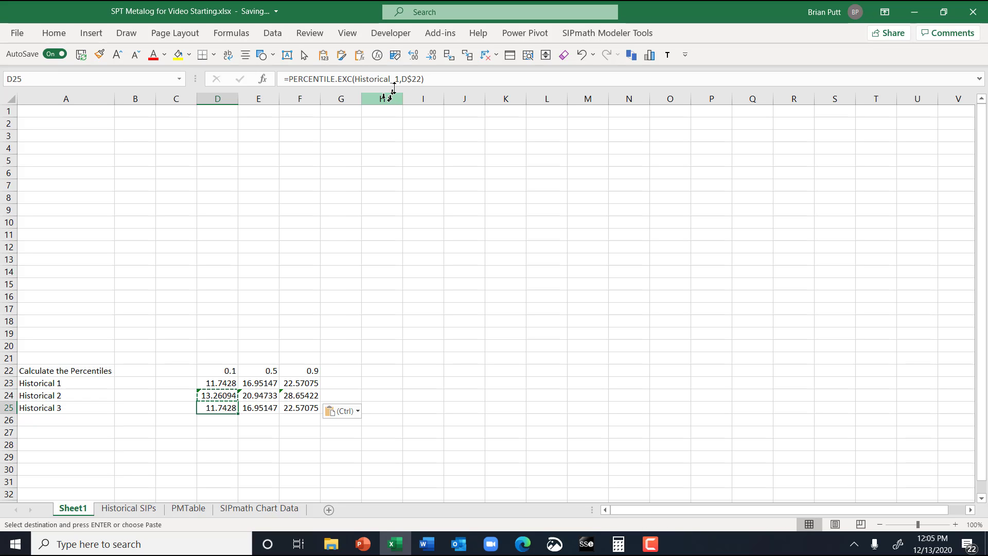
{"action": "left_click", "coordinate": [399, 79]}
{"action": "key", "text": "BackSpace"}
{"action": "type", "text": "3"}
{"action": "key", "text": "ctrl+Return"}
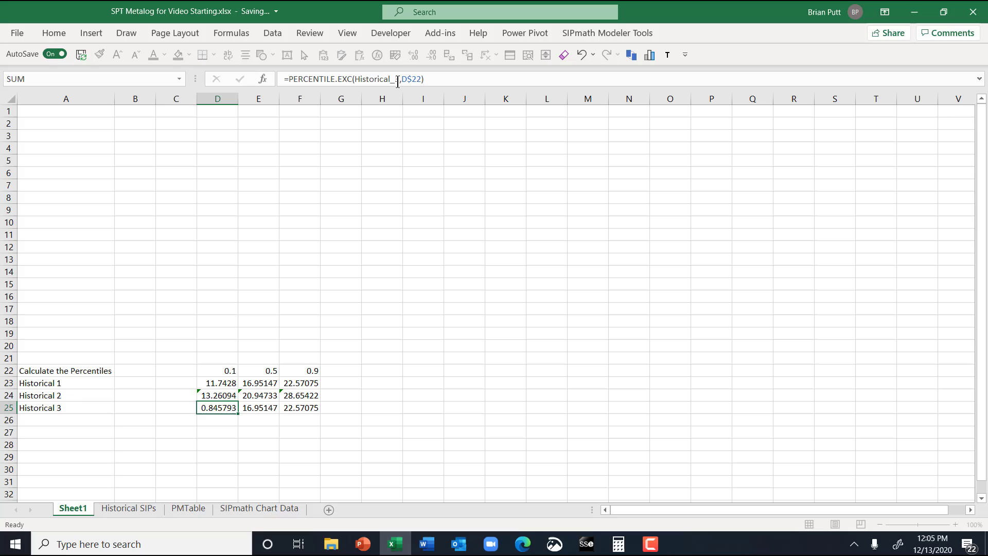
{"action": "key", "text": "ctrl+c"}
{"action": "key", "text": "shift+Right"}
{"action": "key", "text": "shift+Right"}
{"action": "key", "text": "ctrl+v"}
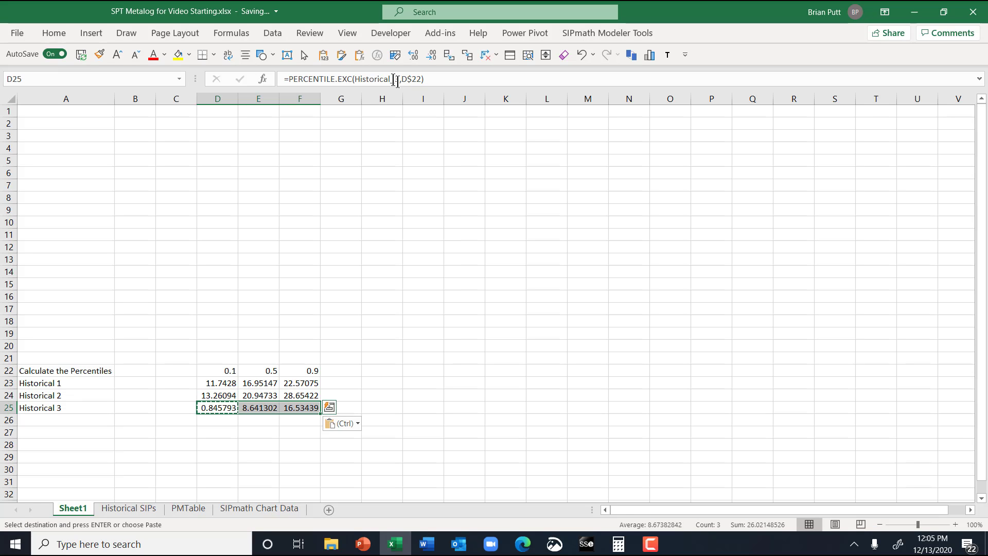
{"action": "key", "text": "Up"}
{"action": "key", "text": "Up"}
{"action": "key", "text": "Up"}
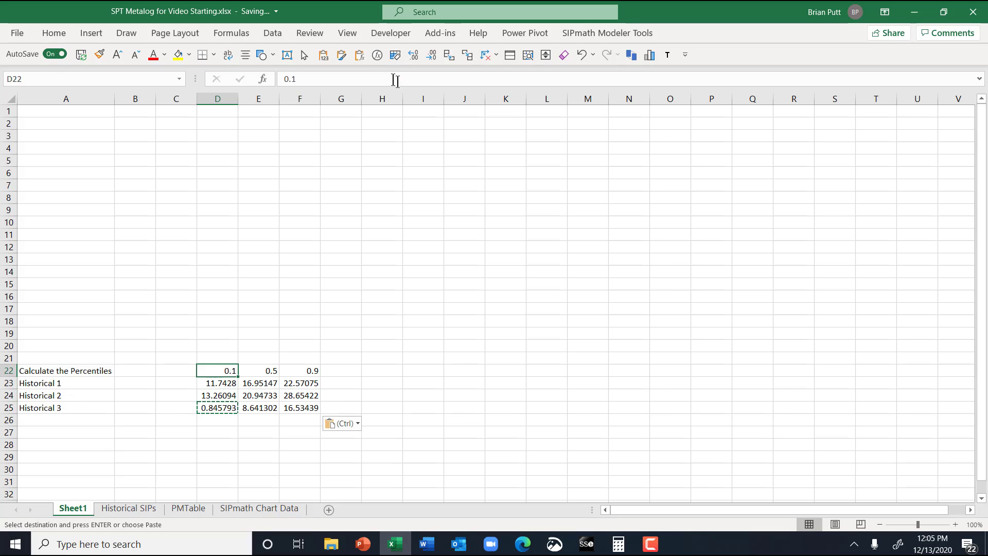
{"action": "key", "text": "Down"}
{"action": "key", "text": "Left"}
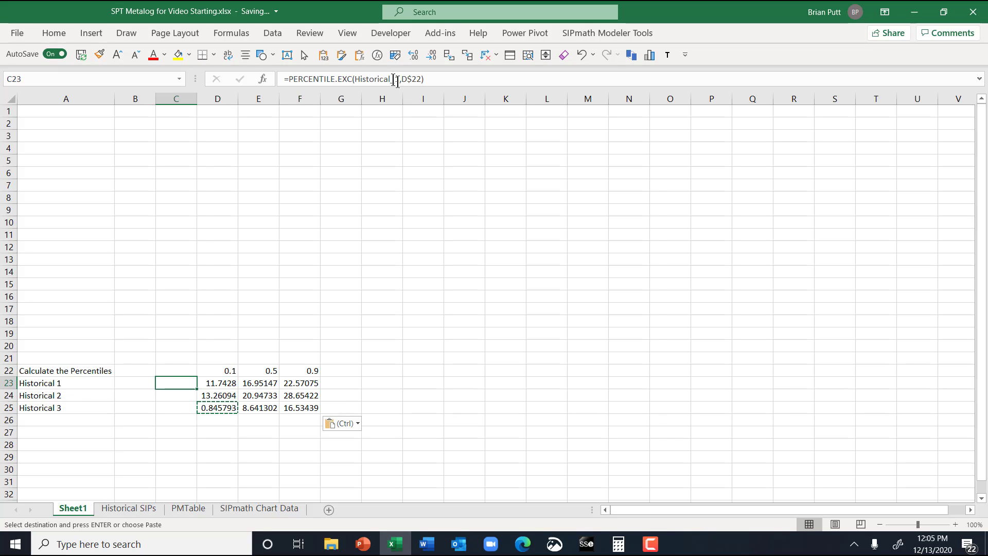
{"action": "key", "text": "Up"}
{"action": "key", "text": "Up"}
{"action": "key", "text": "Up"}
{"action": "key", "text": "Up"}
{"action": "key", "text": "Up"}
{"action": "key", "text": "Up"}
{"action": "key", "text": "Up"}
{"action": "key", "text": "Up"}
{"action": "key", "text": "Up"}
{"action": "key", "text": "Up"}
{"action": "key", "text": "Up"}
{"action": "key", "text": "Up"}
{"action": "key", "text": "Up"}
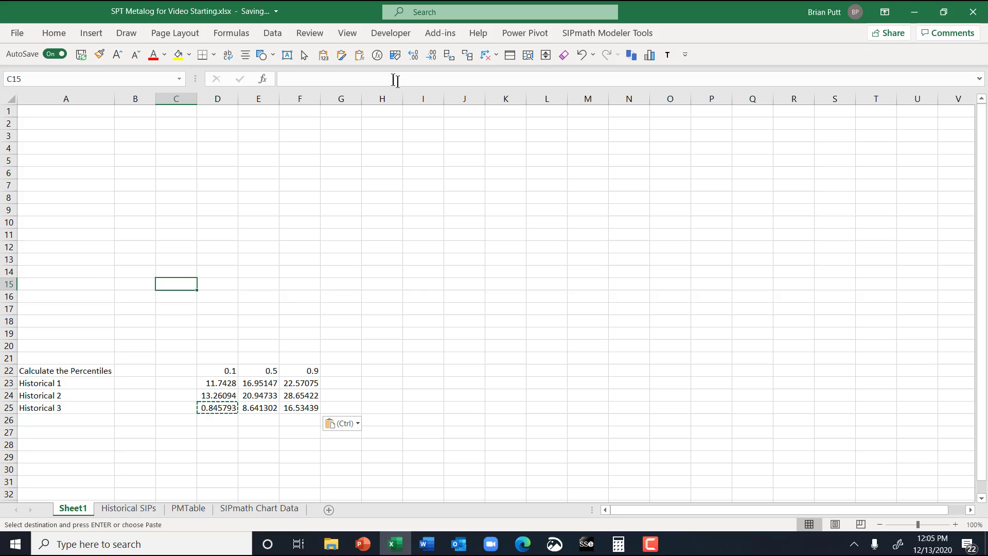
{"action": "key", "text": "Up"}
{"action": "key", "text": "Up"}
{"action": "key", "text": "Up"}
- Link A7 to the Historical 1 label with =A23
{"action": "key", "text": "Left"}
{"action": "key", "text": "Left"}
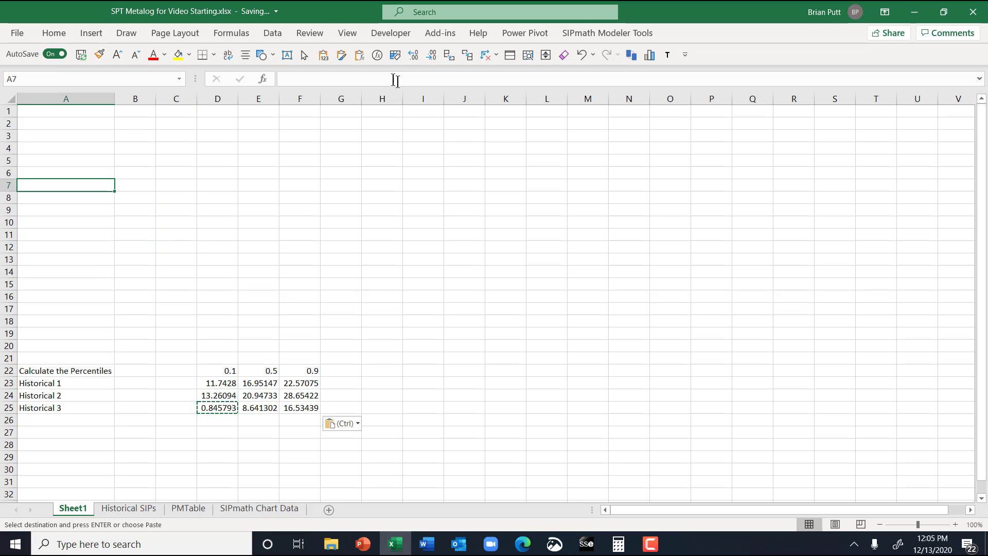
{"action": "type", "text": "="}
{"action": "key", "text": "Down"}
{"action": "key", "text": "Down"}
{"action": "key", "text": "Down"}
{"action": "key", "text": "Down"}
{"action": "key", "text": "Down"}
{"action": "key", "text": "Down"}
{"action": "key", "text": "Down"}
{"action": "key", "text": "Down"}
{"action": "key", "text": "Down"}
{"action": "key", "text": "Down"}
{"action": "key", "text": "Down"}
{"action": "key", "text": "Down"}
{"action": "key", "text": "Down"}
{"action": "key", "text": "Down"}
{"action": "key", "text": "Down"}
{"action": "key", "text": "Down"}
{"action": "key", "text": "Down"}
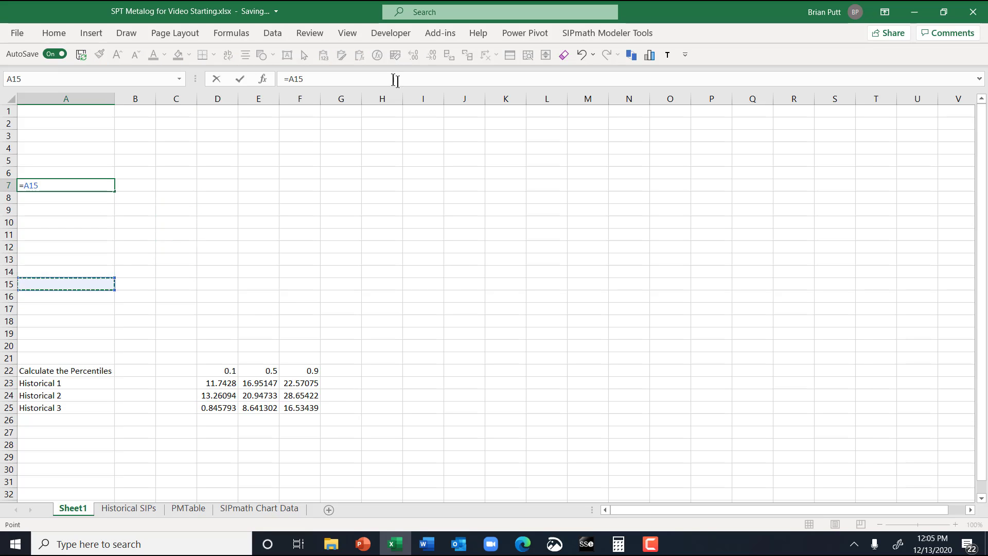
{"action": "key", "text": "Up"}
{"action": "key", "text": "Return"}
- Link B7:D7 to the Historical 1 percentiles in D23:F23 and select A7:D7
{"action": "key", "text": "Right"}
{"action": "key", "text": "Right"}
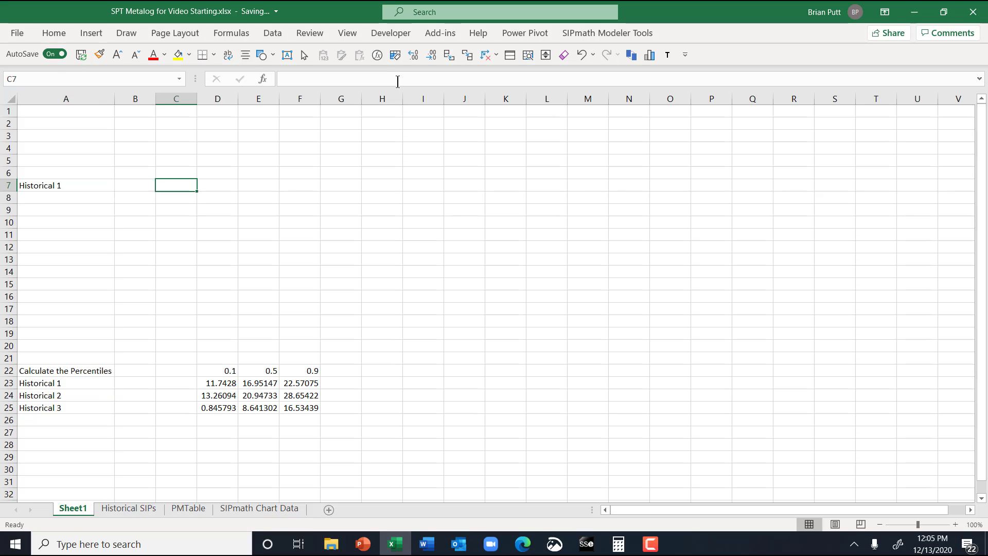
{"action": "key", "text": "Left"}
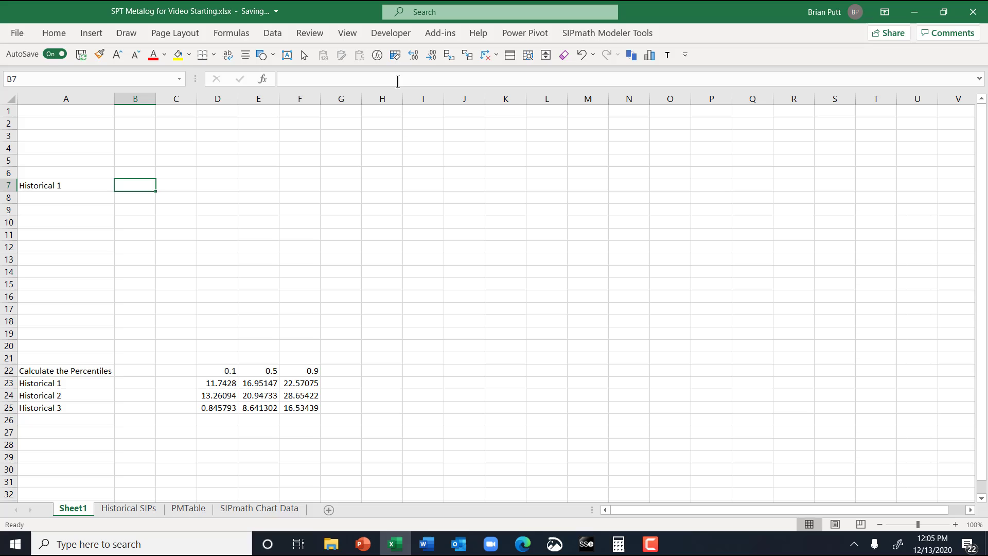
{"action": "type", "text": "="}
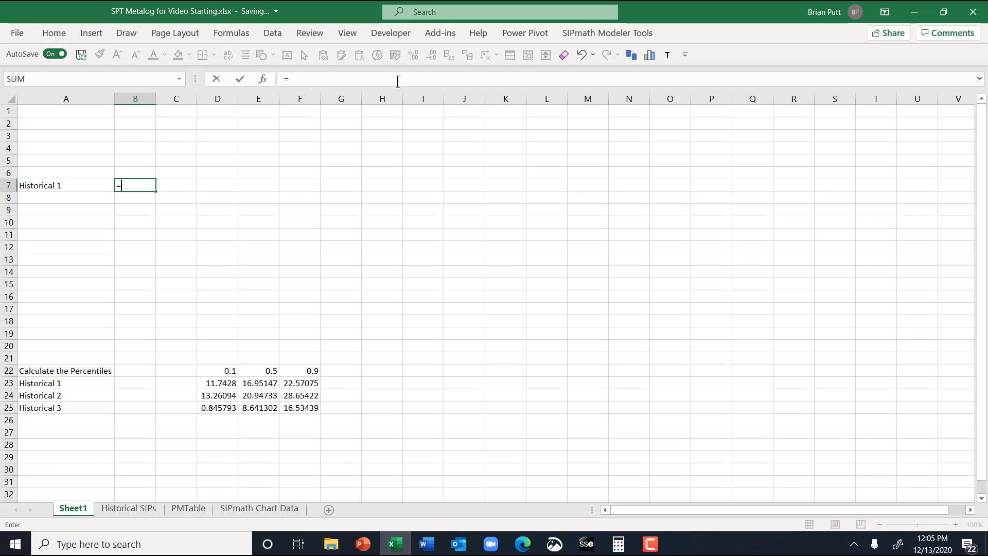
{"action": "left_click", "coordinate": [216, 381]}
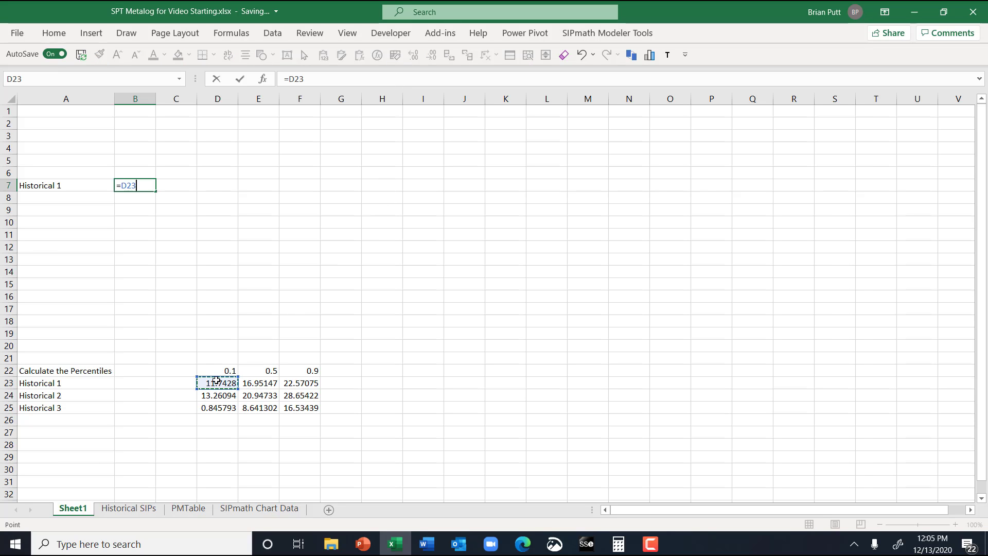
{"action": "key", "text": "ctrl+Return"}
{"action": "key", "text": "ctrl+c"}
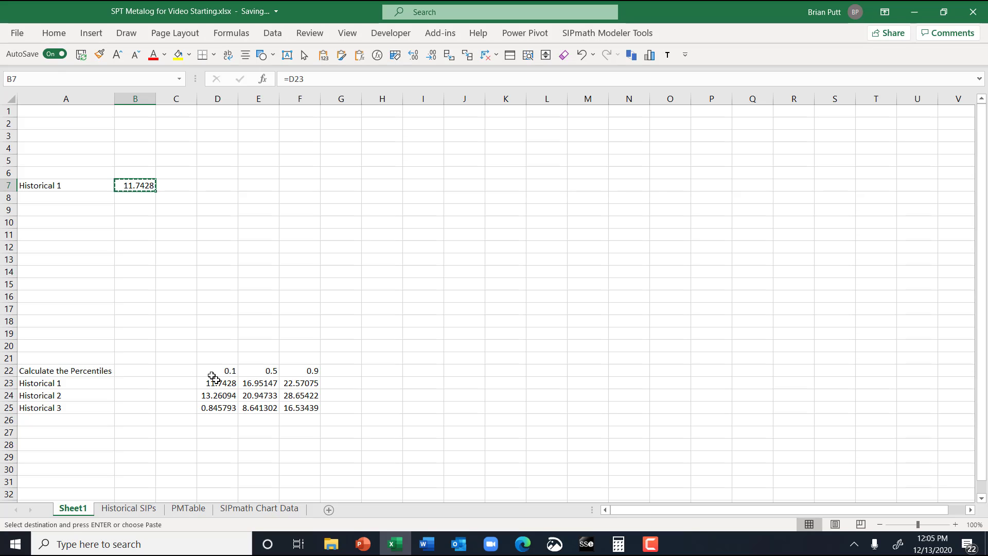
{"action": "key", "text": "shift+Right"}
{"action": "key", "text": "shift+Right"}
{"action": "key", "text": "ctrl+v"}
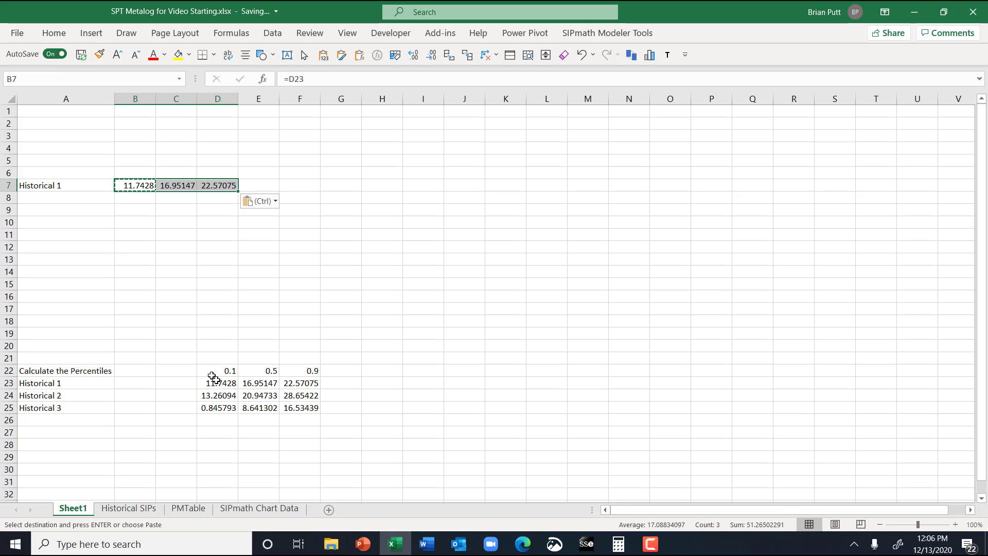
{"action": "key", "text": "Left"}
{"action": "key", "text": "shift+Right"}
{"action": "key", "text": "shift+Right"}
{"action": "key", "text": "shift+Right"}
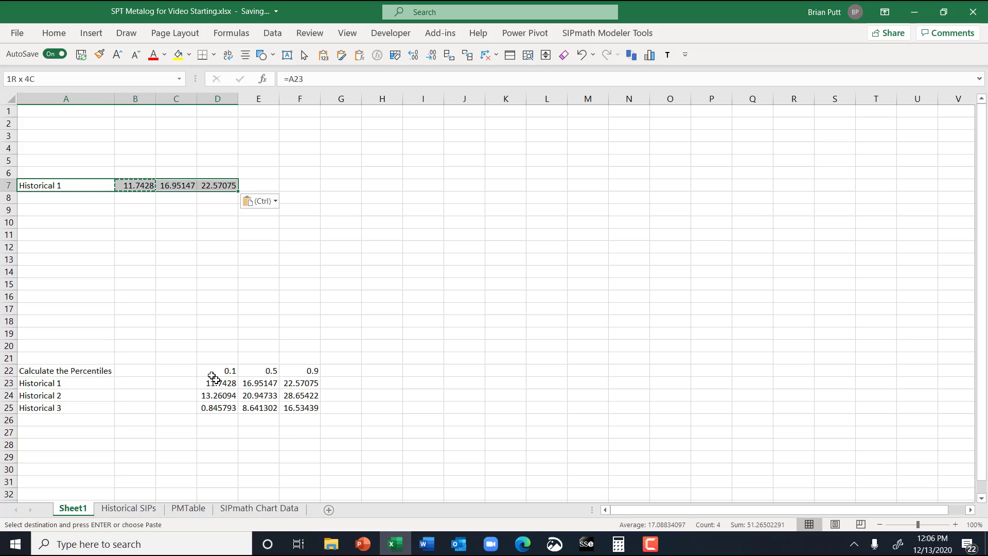
- Create an SPT metalog from the Historical 1 percentiles, with CDF and PDF charts at J14
{"action": "left_click", "coordinate": [608, 32]}
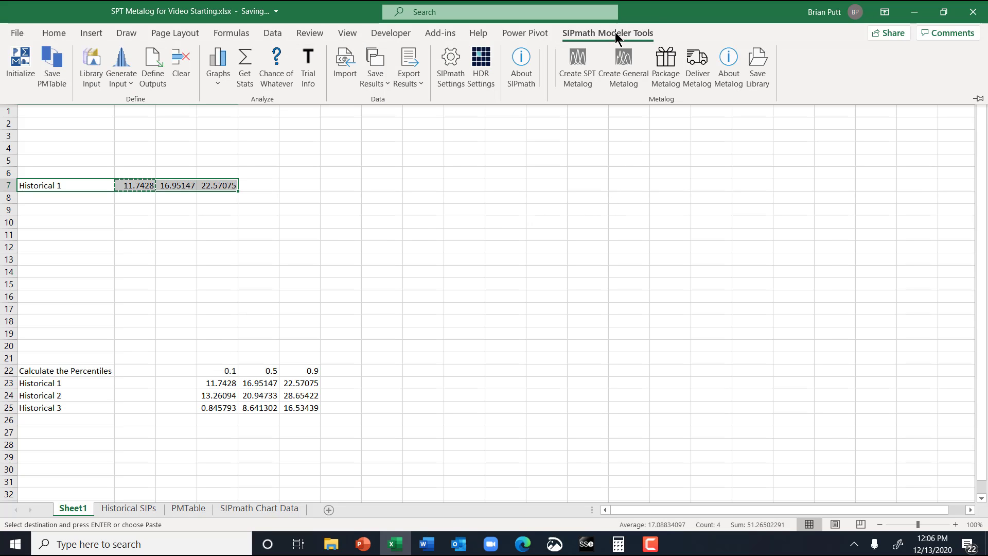
{"action": "left_click", "coordinate": [124, 68]}
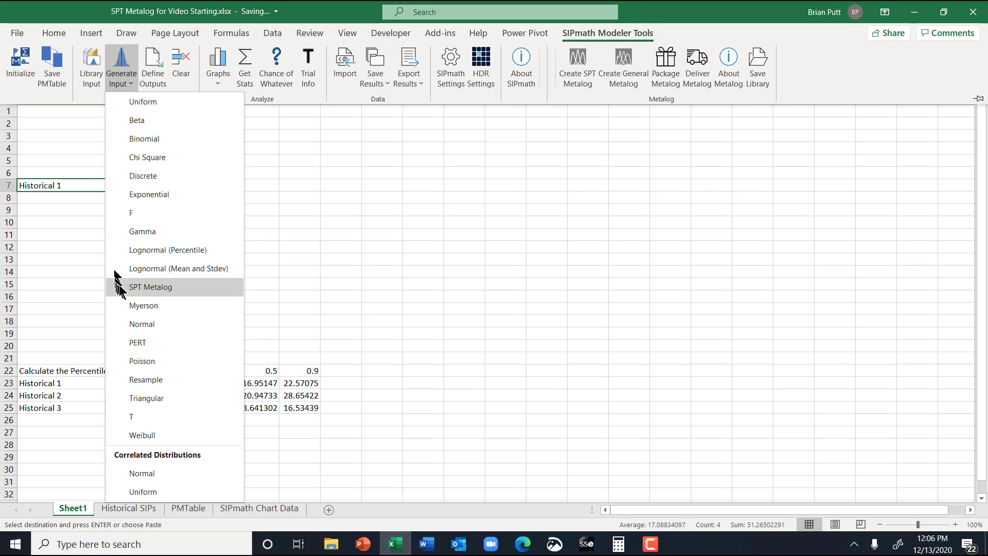
{"action": "left_click", "coordinate": [134, 289]}
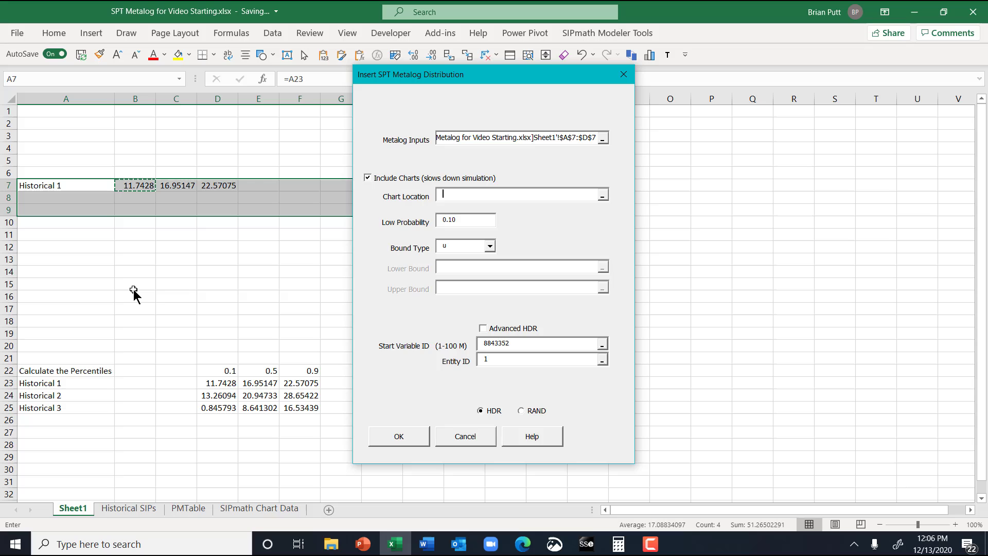
{"action": "left_click_drag", "start_coordinate": [510, 72], "coordinate": [747, 105]}
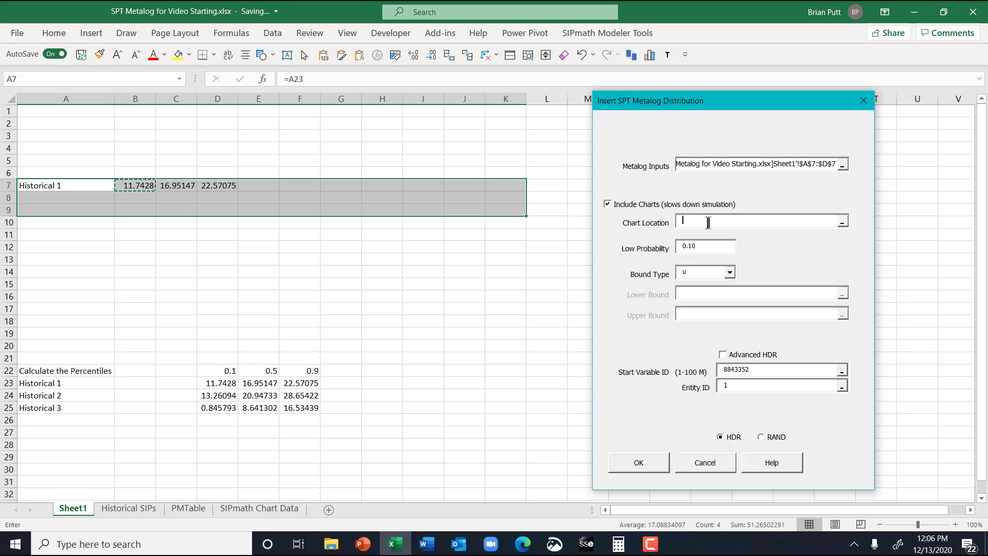
{"action": "left_click", "coordinate": [449, 276]}
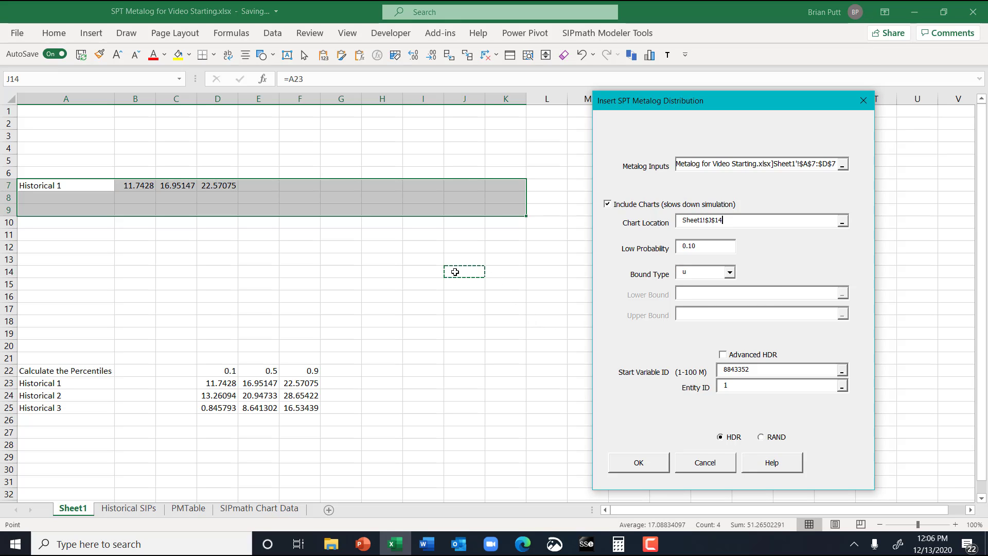
{"action": "left_click", "coordinate": [647, 463]}
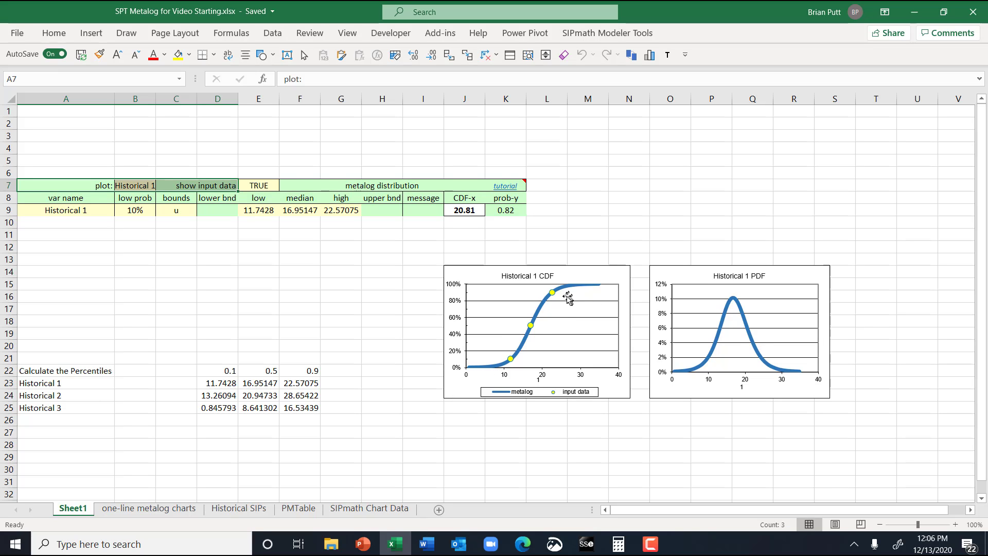
- Add a Seed heading in L8 with the value 105 in L9
{"action": "left_click", "coordinate": [290, 510]}
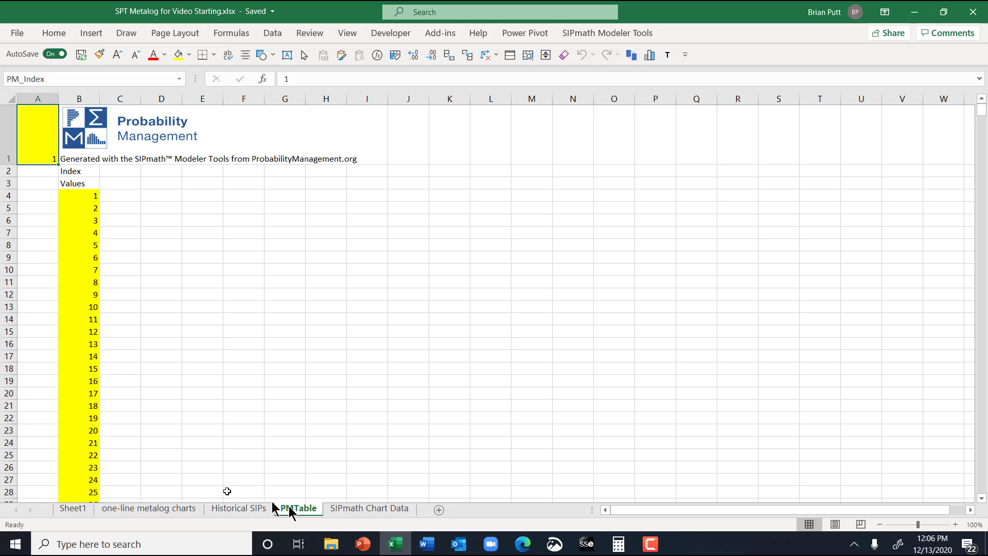
{"action": "left_click", "coordinate": [71, 508]}
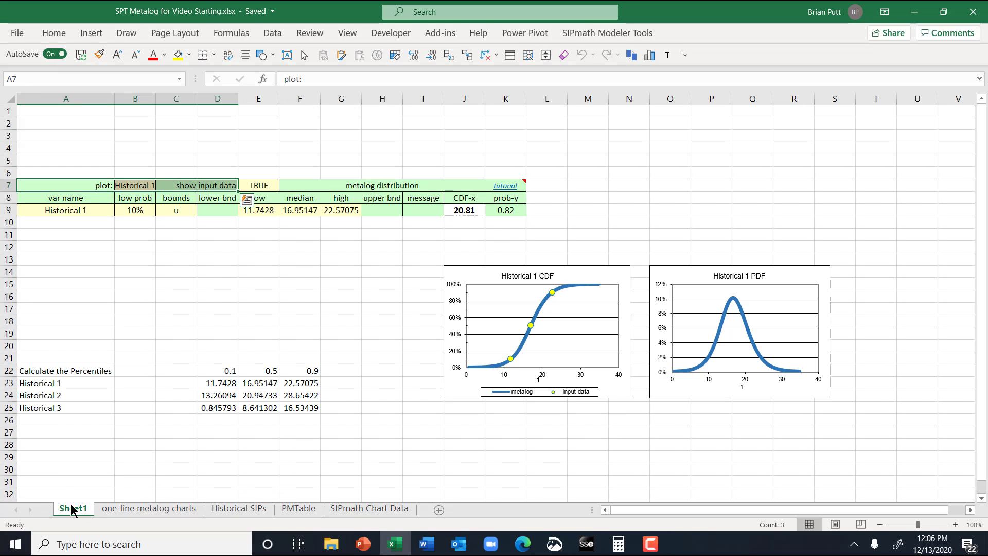
{"action": "left_click", "coordinate": [540, 205]}
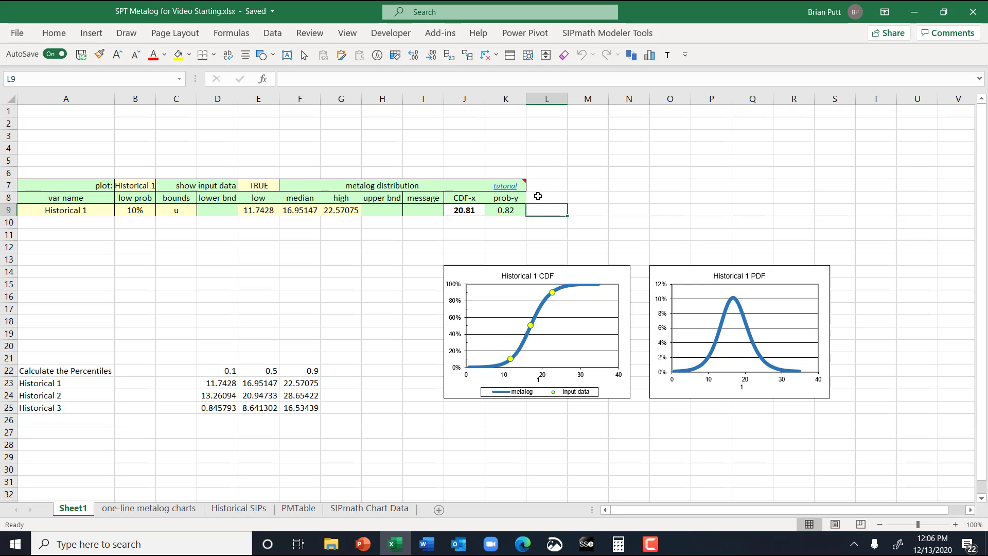
{"action": "left_click", "coordinate": [537, 197]}
{"action": "type", "text": "Seed"}
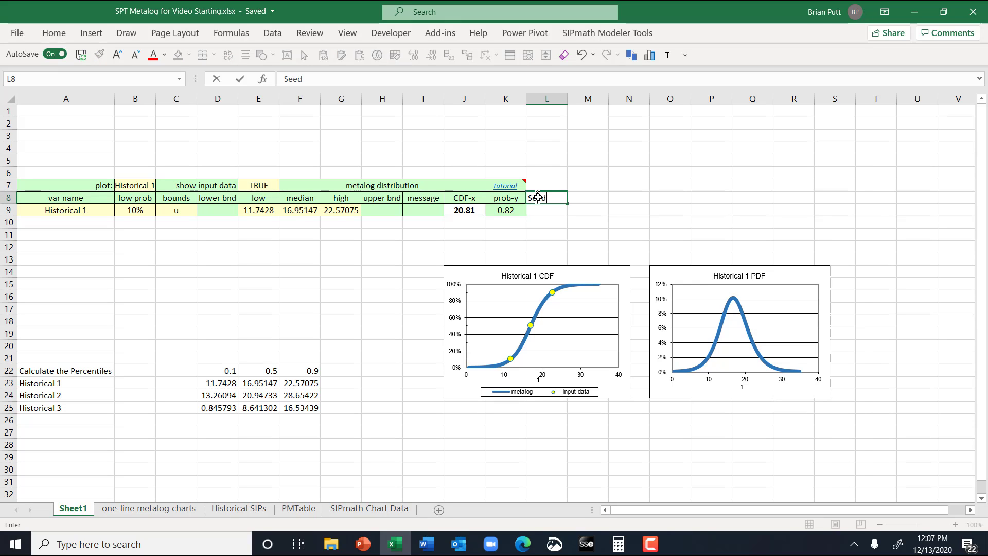
{"action": "key", "text": "Return"}
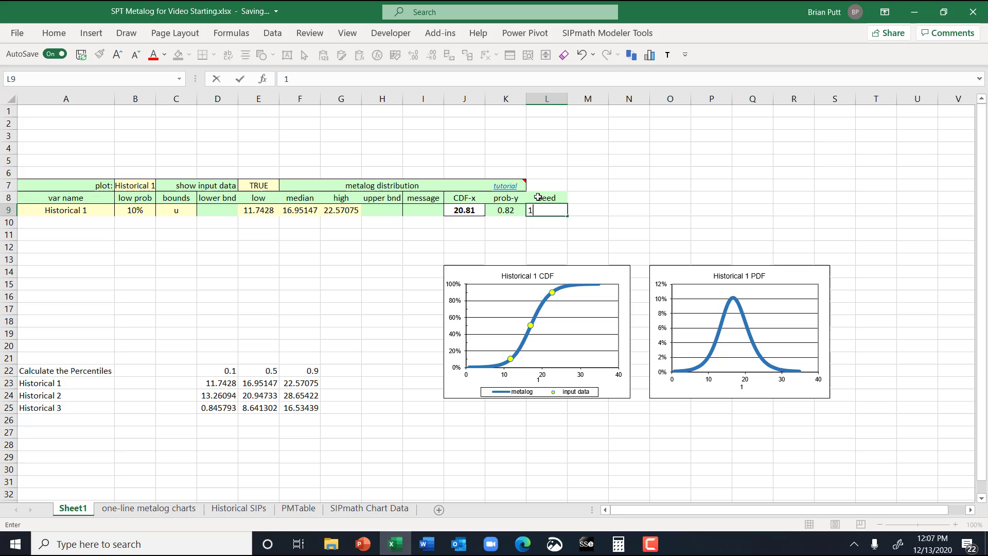
{"action": "type", "text": "105"}
{"action": "key", "text": "Left"}
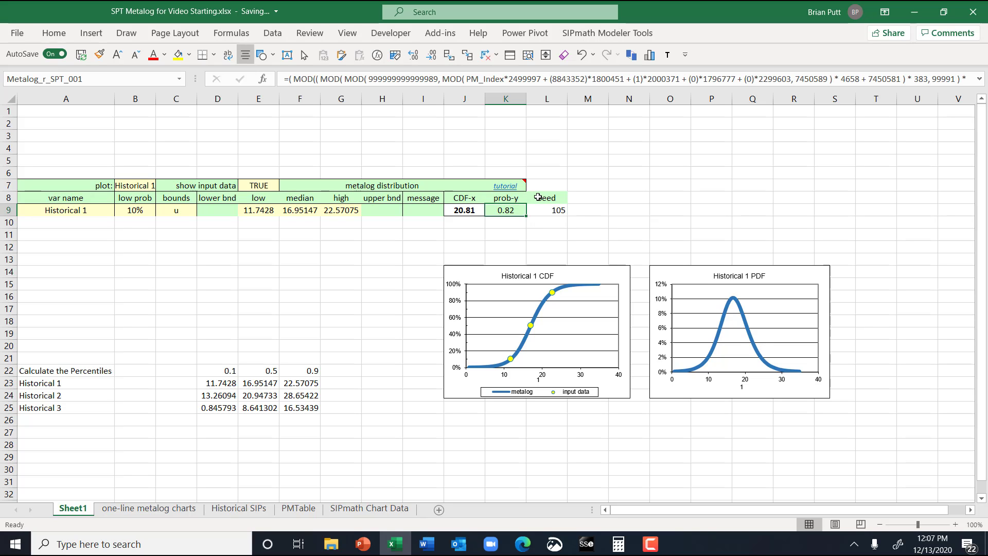
- Replace K9's prob-y with a Uniform HDR draw using L9 as the start variable
{"action": "left_click", "coordinate": [625, 33]}
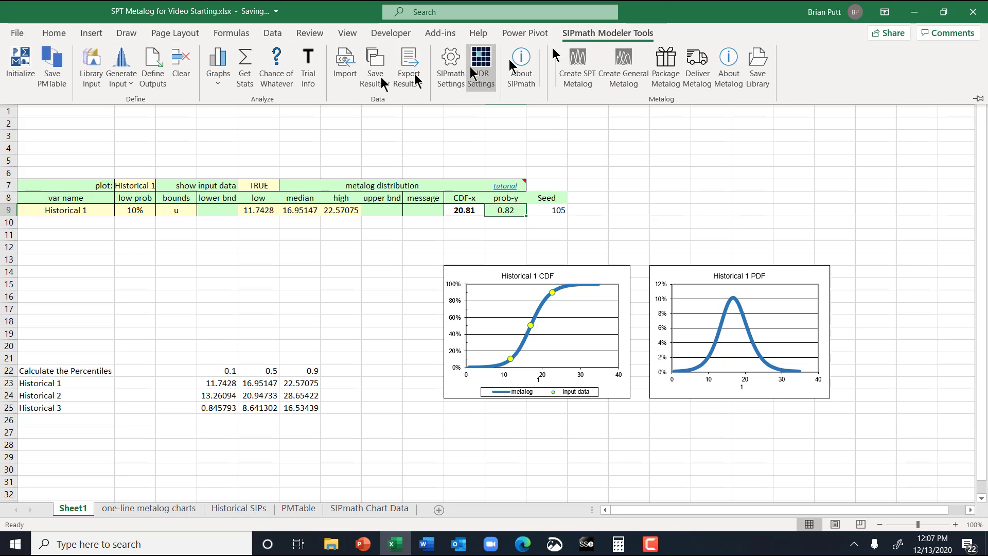
{"action": "left_click", "coordinate": [123, 72]}
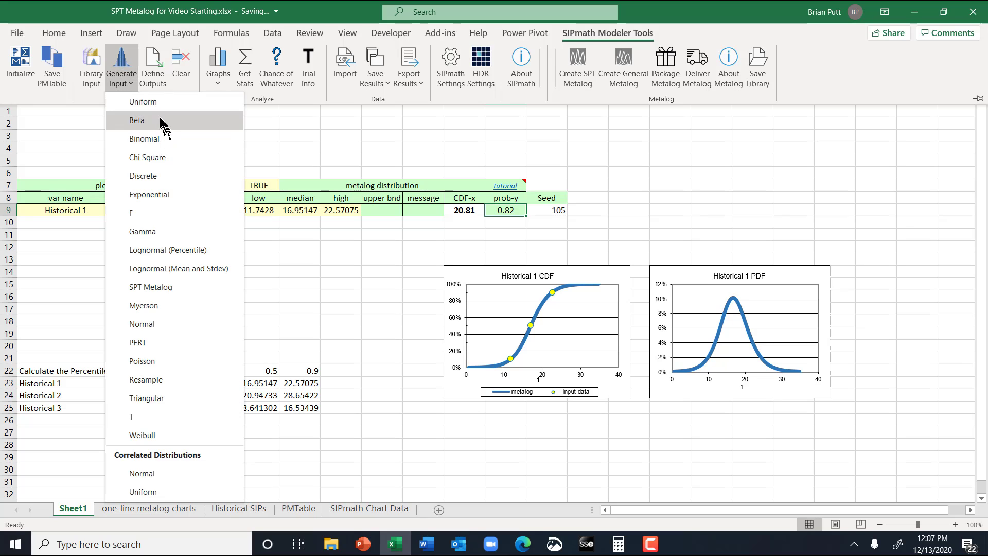
{"action": "left_click", "coordinate": [151, 105]}
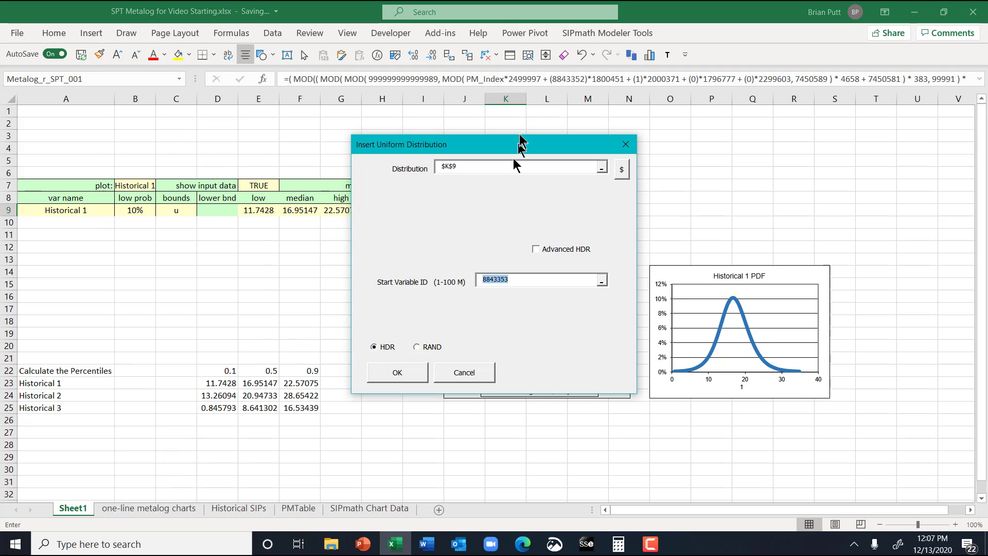
{"action": "left_click_drag", "start_coordinate": [519, 145], "coordinate": [768, 140]}
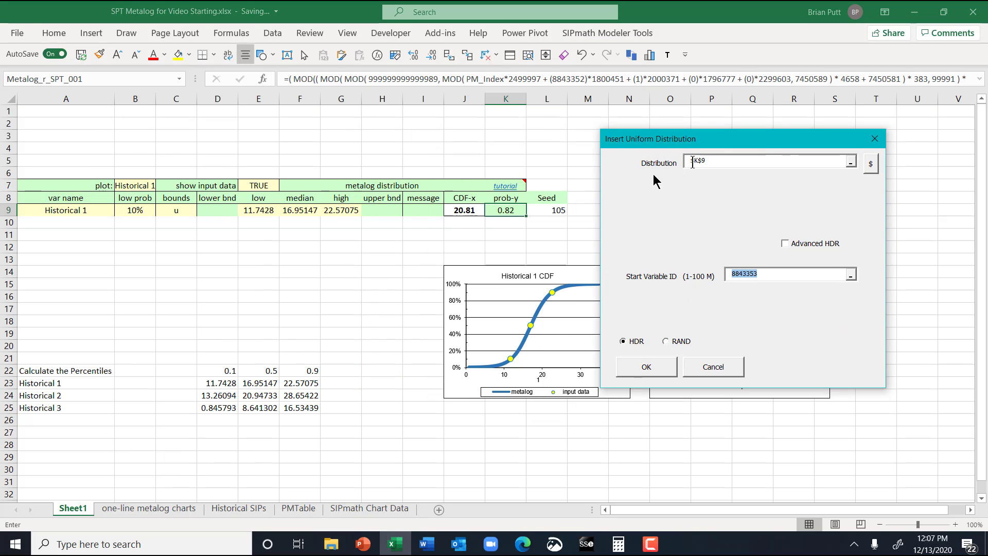
{"action": "left_click", "coordinate": [553, 209]}
{"action": "left_click", "coordinate": [642, 368]}
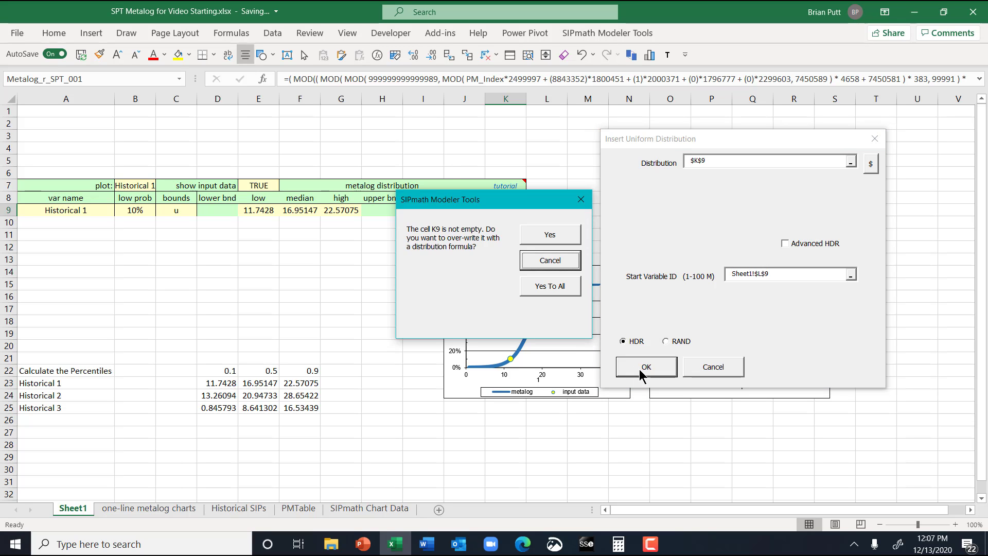
{"action": "left_click", "coordinate": [549, 287]}
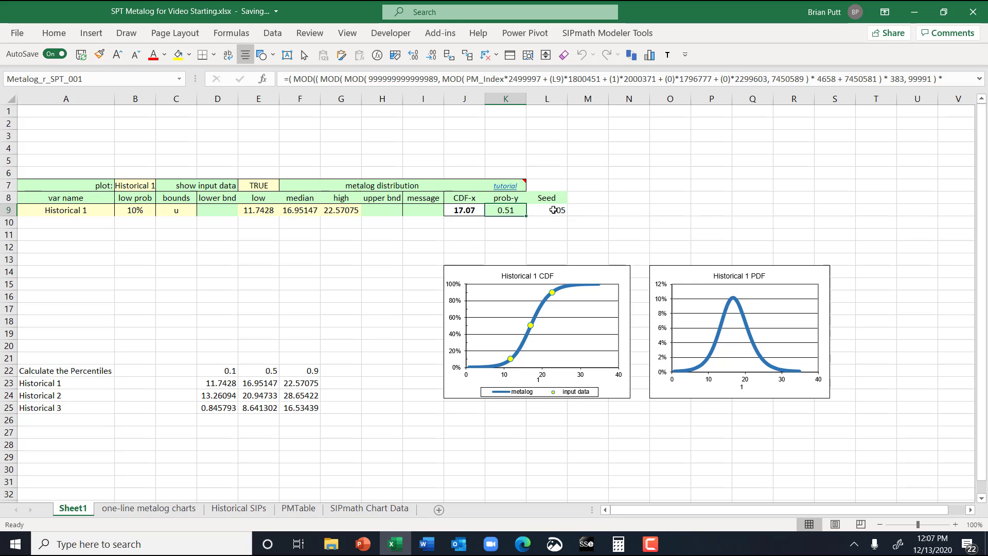
{"action": "left_click", "coordinate": [453, 215]}
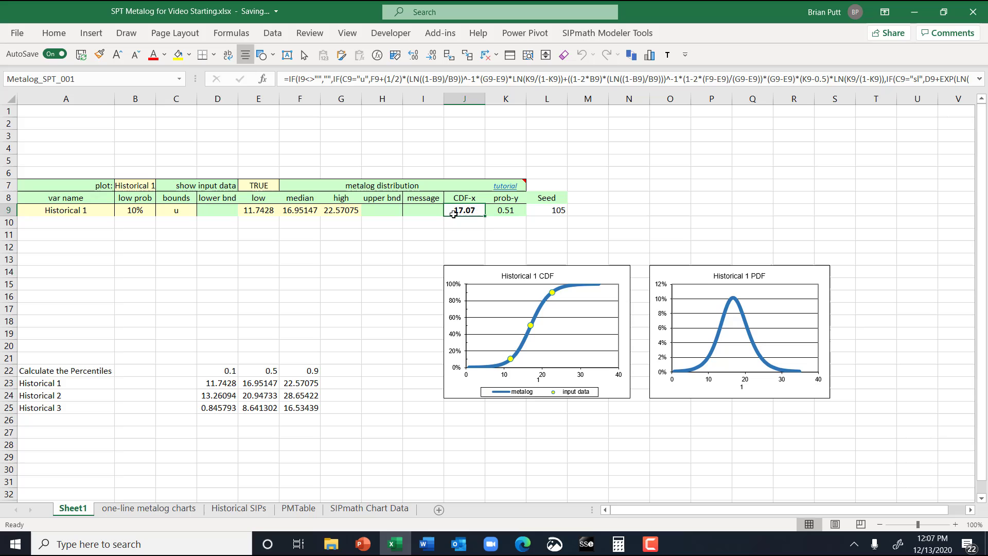
- Advance two trials in the Trial Info viewer to reach CDF-x 22.68 at 0.90, then select row 9
{"action": "left_click", "coordinate": [667, 54]}
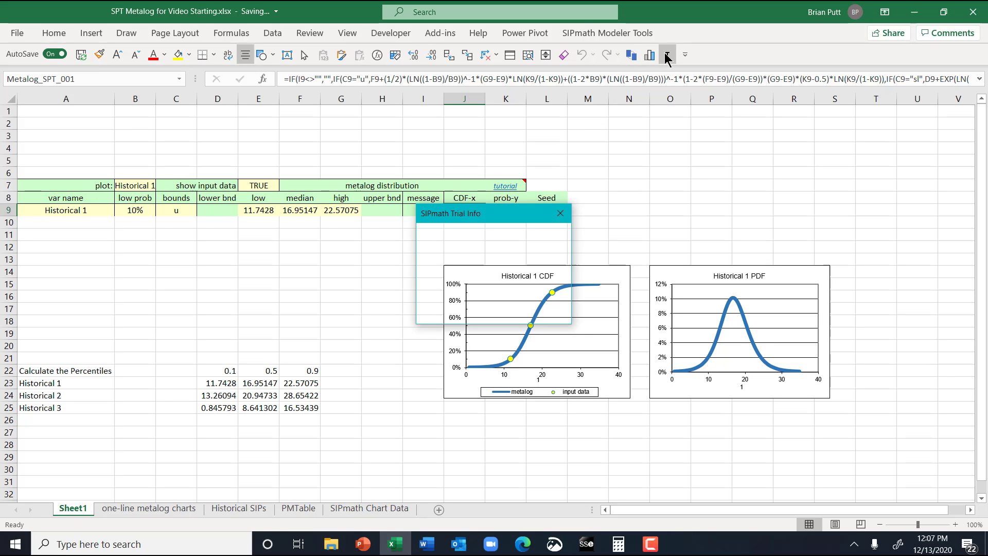
{"action": "left_click_drag", "start_coordinate": [521, 219], "coordinate": [698, 180]}
{"action": "left_click", "coordinate": [729, 234]}
{"action": "left_click", "coordinate": [729, 235]}
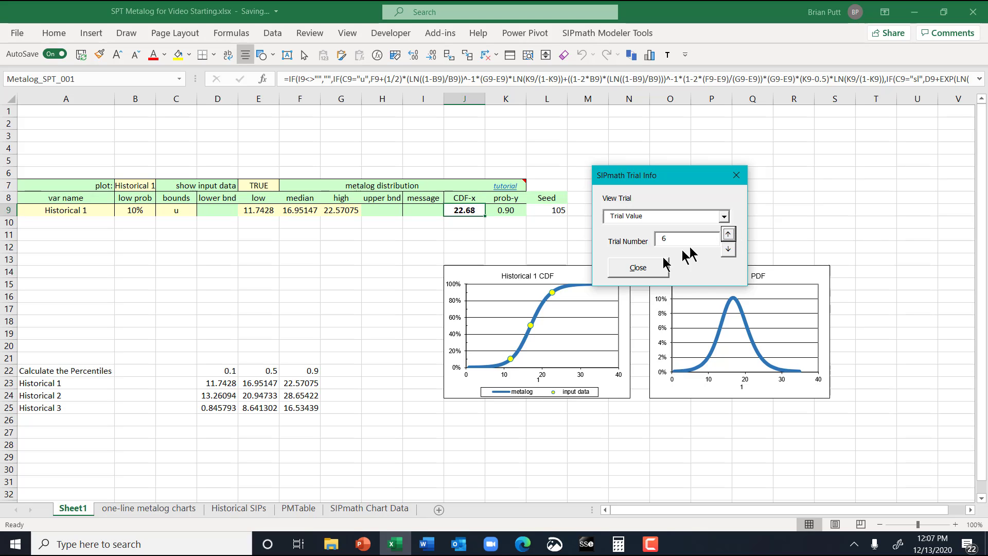
{"action": "left_click", "coordinate": [638, 267]}
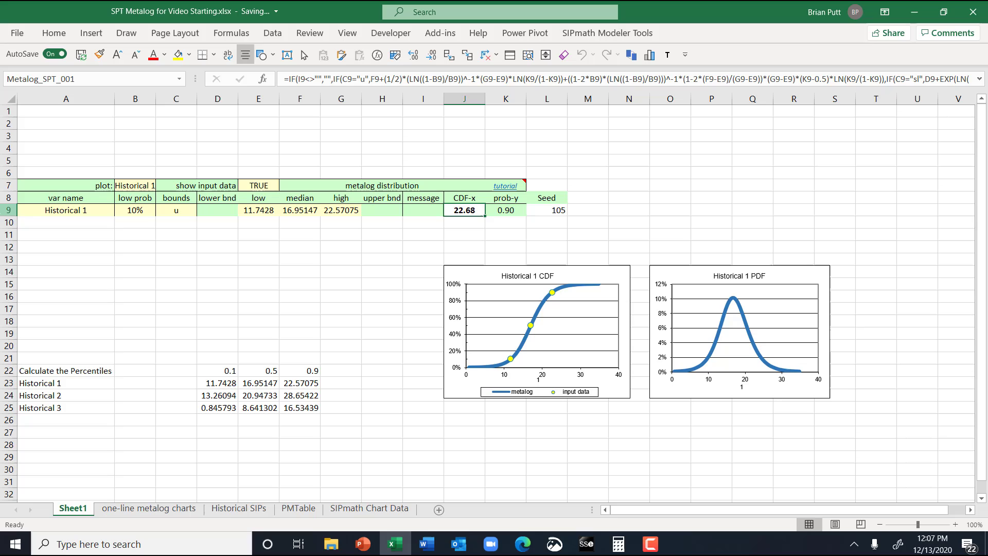
{"action": "left_click", "coordinate": [6, 210]}
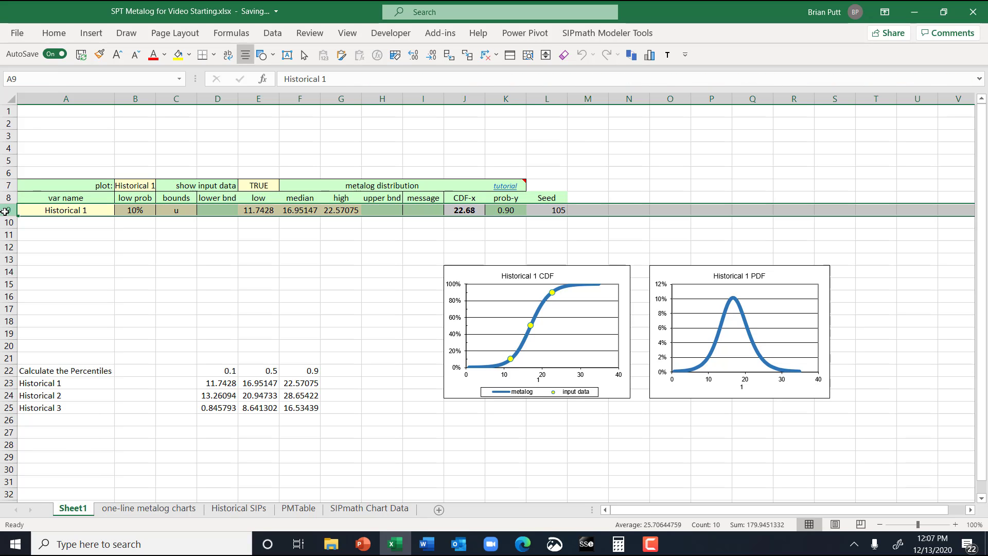
- Copy row 9's variable into rows 10 and 11
{"action": "key", "text": "ctrl+c"}
{"action": "key", "text": "Down"}
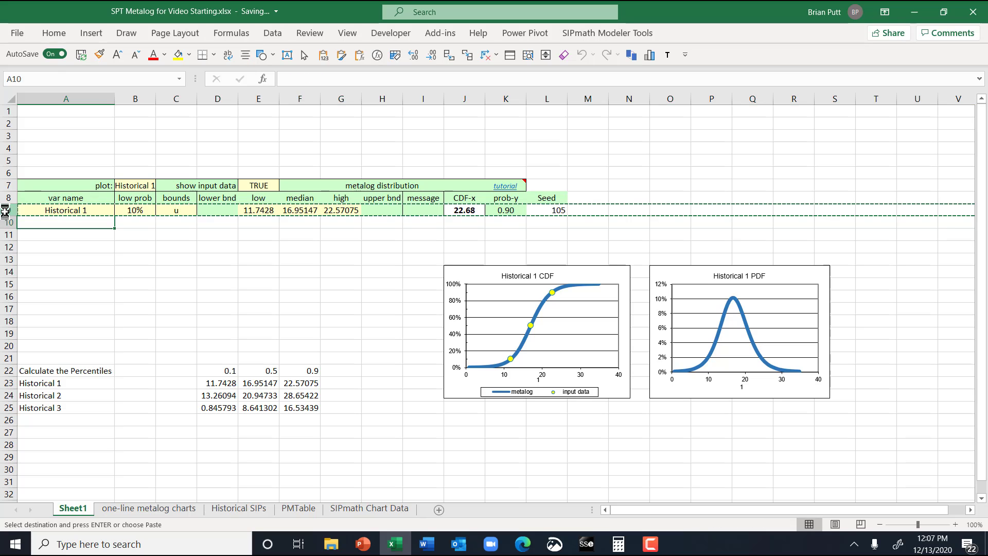
{"action": "key", "text": "ctrl+v"}
{"action": "key", "text": "Down"}
{"action": "key", "text": "ctrl+v"}
{"action": "key", "text": "Up"}
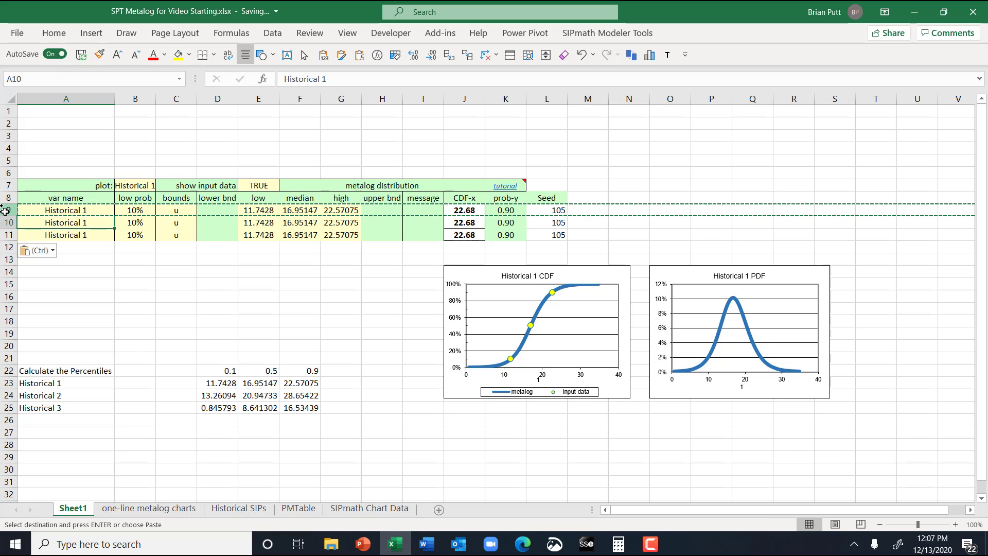
- Rename the variable in A10 to Metalog Historical 2
{"action": "left_click", "coordinate": [325, 80]}
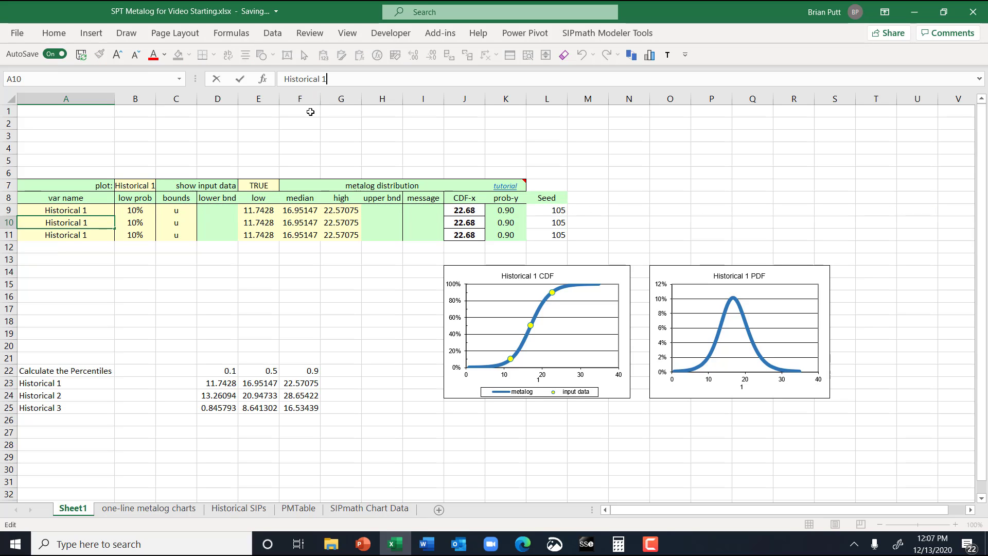
{"action": "key", "text": "BackSpace"}
{"action": "type", "text": "2"}
{"action": "key", "text": "ctrl+Return"}
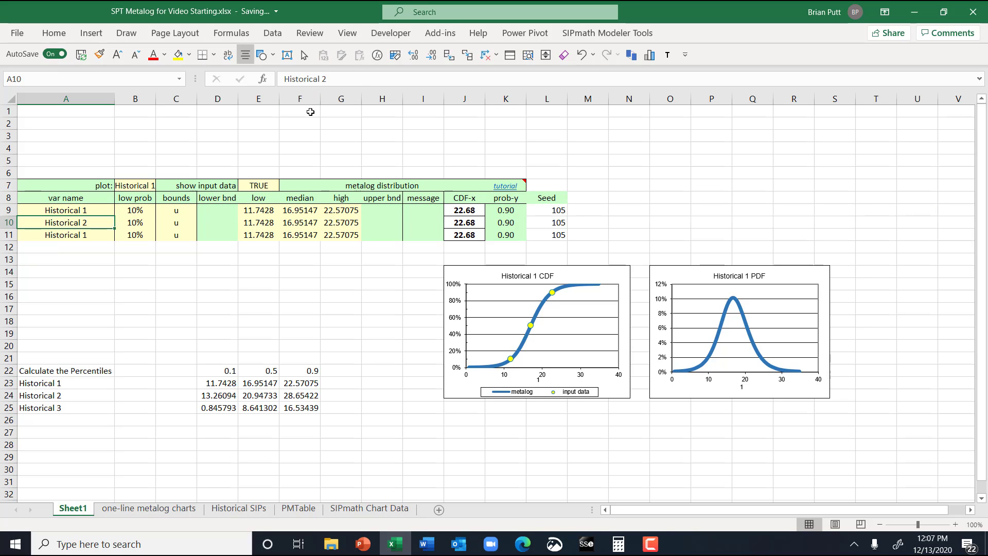
{"action": "left_click", "coordinate": [281, 82]}
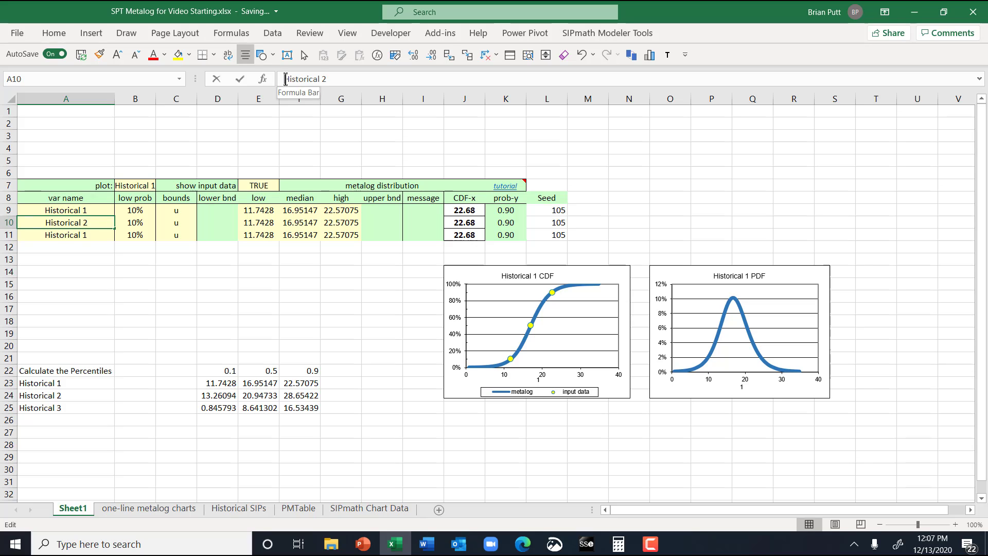
{"action": "type", "text": "Metalog"}
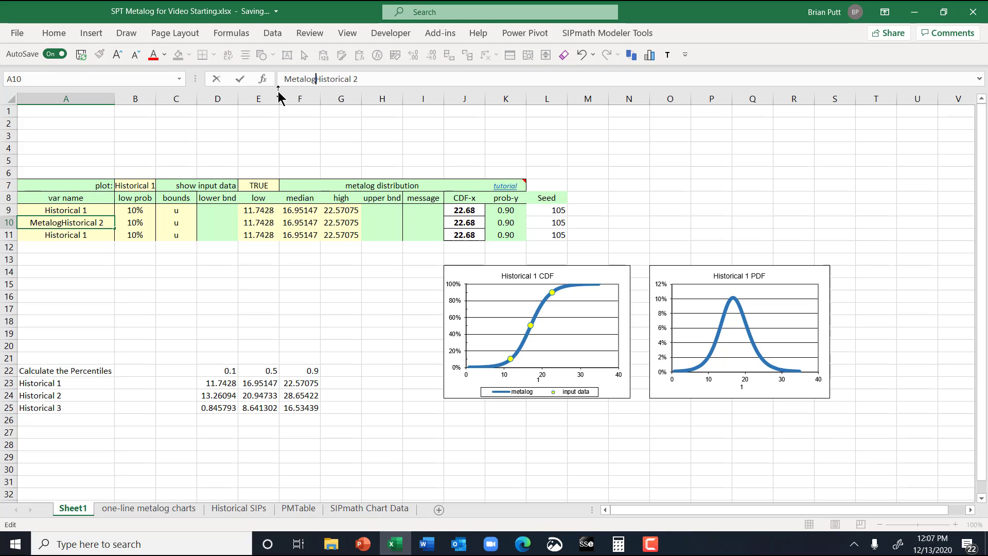
{"action": "key", "text": "ctrl+Return"}
- Add 'Metalog' to A9 so it reads Metalog Historical 1
{"action": "key", "text": "Up"}
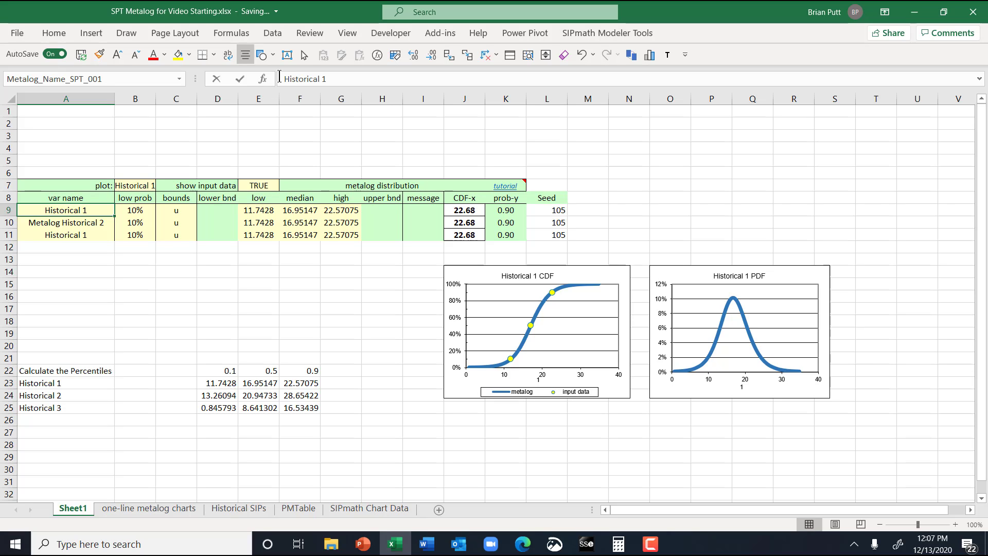
{"action": "left_click", "coordinate": [279, 77]}
{"action": "type", "text": "Metalog"}
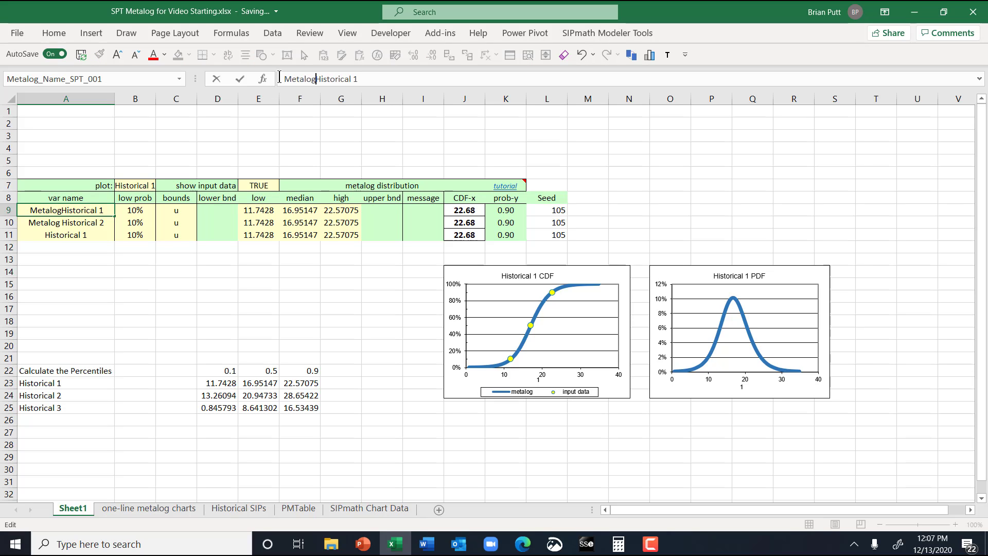
{"action": "left_click", "coordinate": [63, 236]}
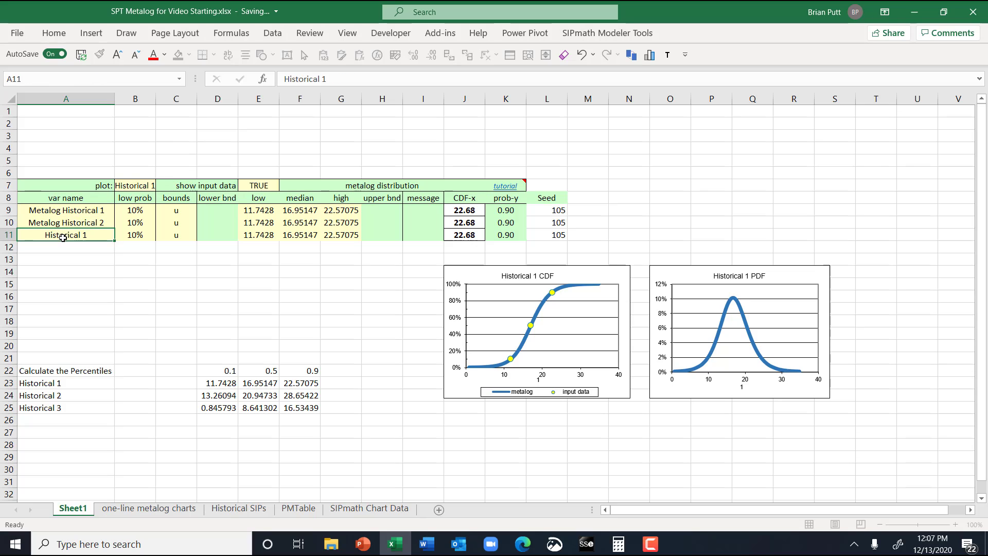
- Rename the third variable to Metealog Historical 3
{"action": "left_click", "coordinate": [284, 79]}
{"action": "type", "text": "M"}
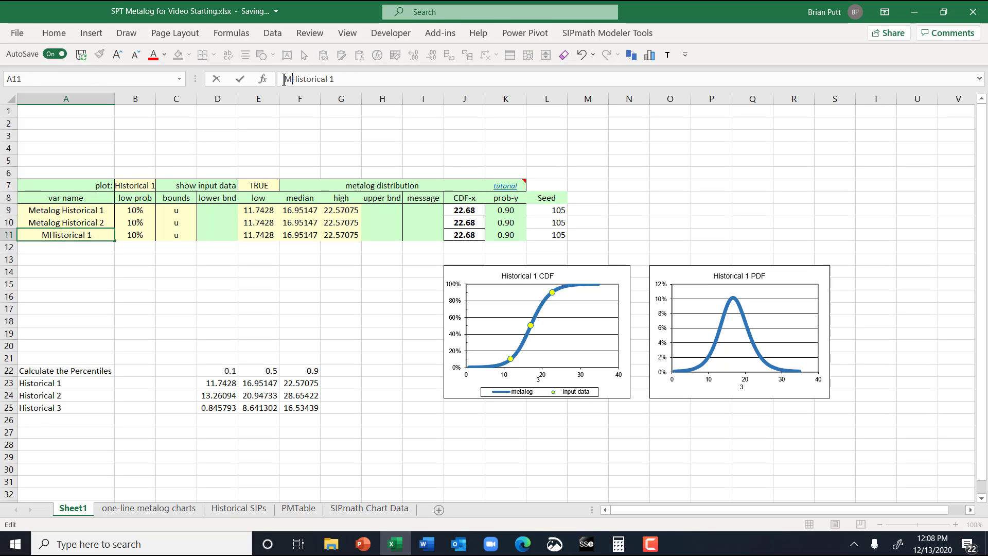
{"action": "type", "text": "etealog"}
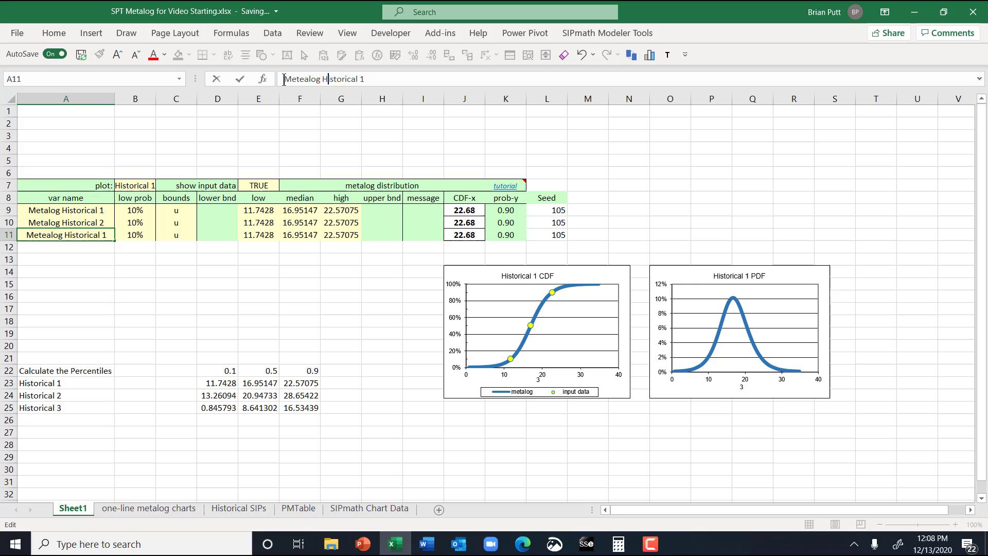
{"action": "key", "text": "Right"}
{"action": "key", "text": "Right"}
{"action": "key", "text": "Right"}
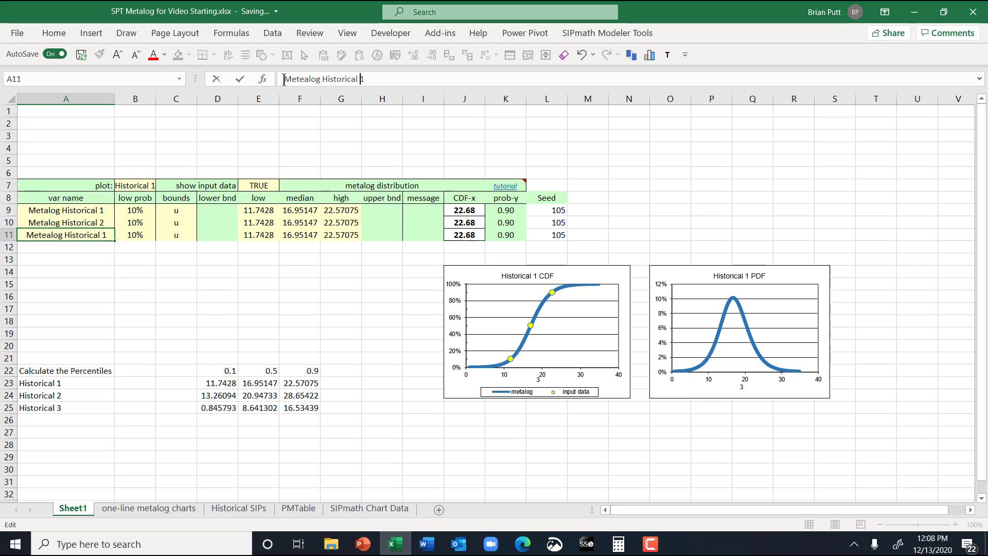
{"action": "key", "text": "BackSpace"}
{"action": "type", "text": "3"}
{"action": "key", "text": "ctrl+Return"}
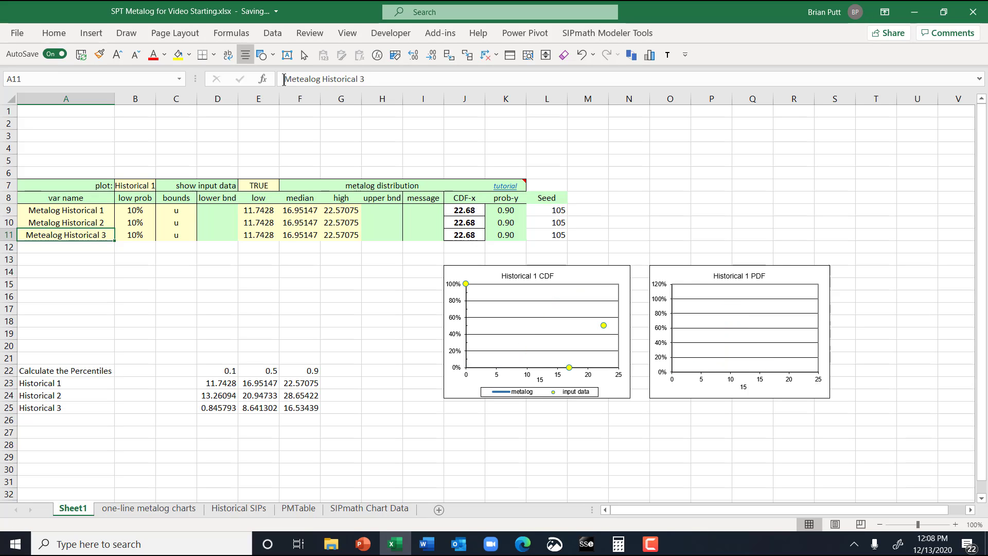
{"action": "key", "text": "Right"}
{"action": "key", "text": "Right"}
{"action": "key", "text": "Right"}
{"action": "key", "text": "Right"}
{"action": "key", "text": "Right"}
{"action": "key", "text": "Right"}
{"action": "key", "text": "Right"}
{"action": "key", "text": "Right"}
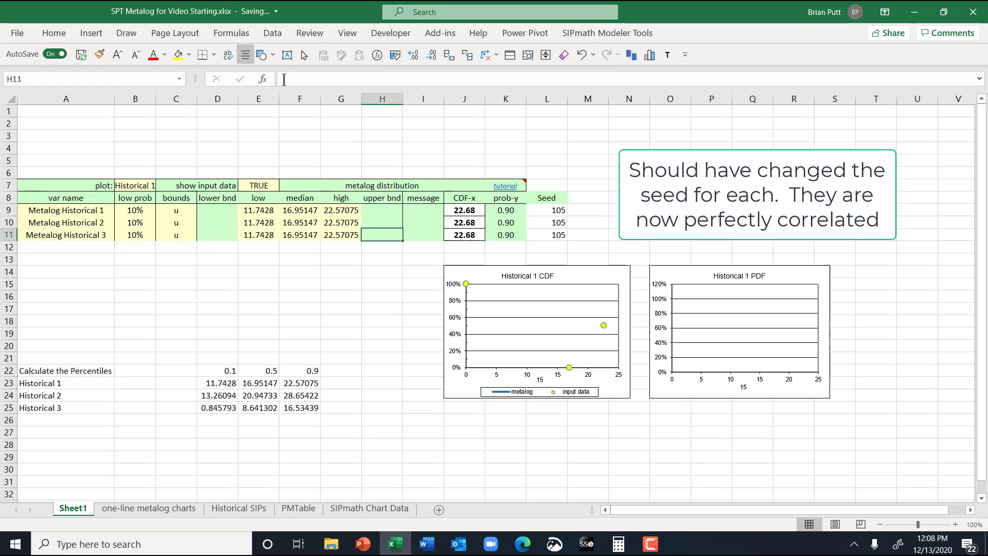
- Enter =D24 in E10 to link Metalog Historical 2's low value to its percentile
{"action": "key", "text": "Left"}
{"action": "key", "text": "Left"}
{"action": "key", "text": "Left"}
{"action": "key", "text": "Left"}
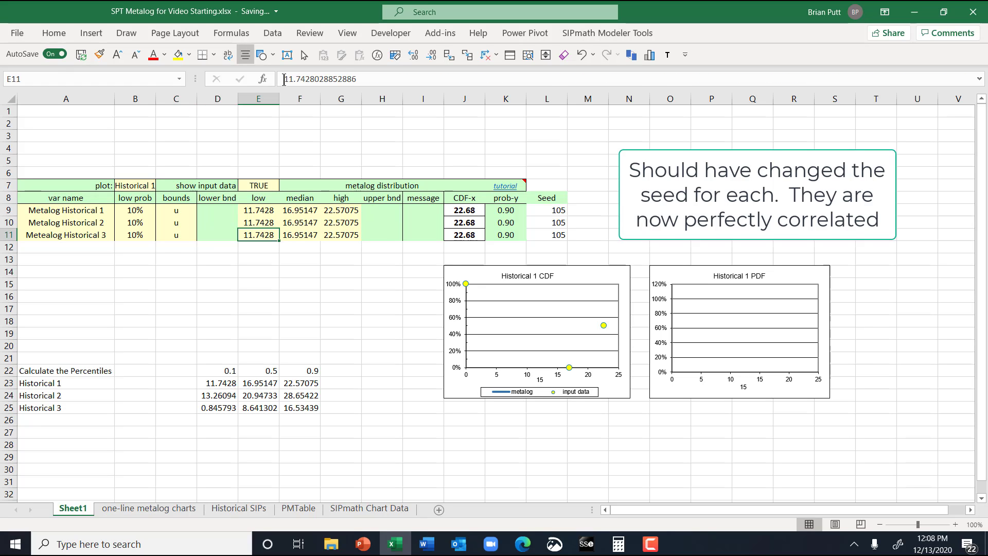
{"action": "key", "text": "Up"}
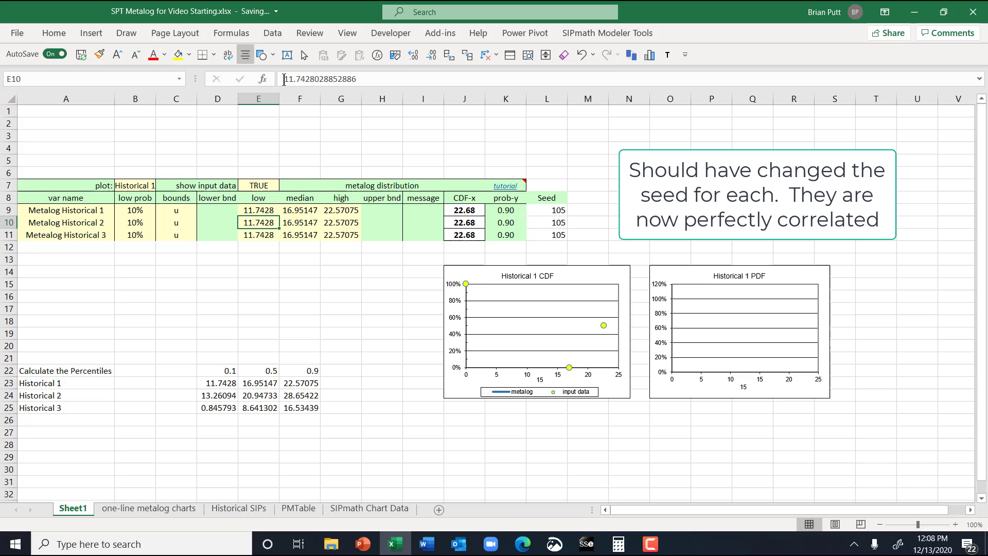
{"action": "type", "text": "="}
{"action": "key", "text": "Down"}
{"action": "key", "text": "Down"}
{"action": "key", "text": "Down"}
{"action": "key", "text": "Down"}
{"action": "key", "text": "Down"}
{"action": "key", "text": "Down"}
{"action": "key", "text": "Down"}
{"action": "key", "text": "Down"}
{"action": "key", "text": "Down"}
{"action": "key", "text": "Down"}
{"action": "key", "text": "Down"}
{"action": "key", "text": "Down"}
{"action": "key", "text": "Down"}
{"action": "key", "text": "Down"}
{"action": "key", "text": "Down"}
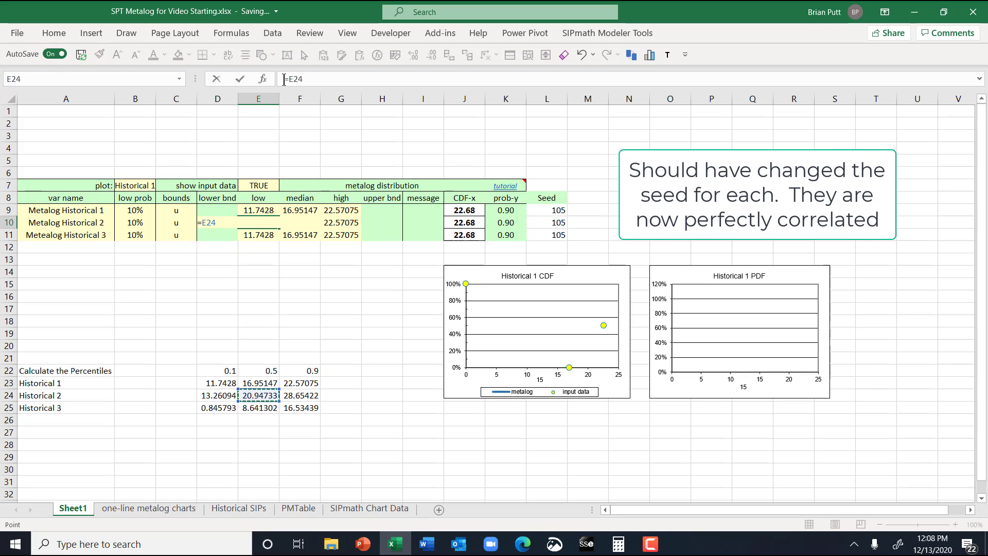
{"action": "key", "text": "Up"}
{"action": "key", "text": "Left"}
{"action": "key", "text": "ctrl+Return"}
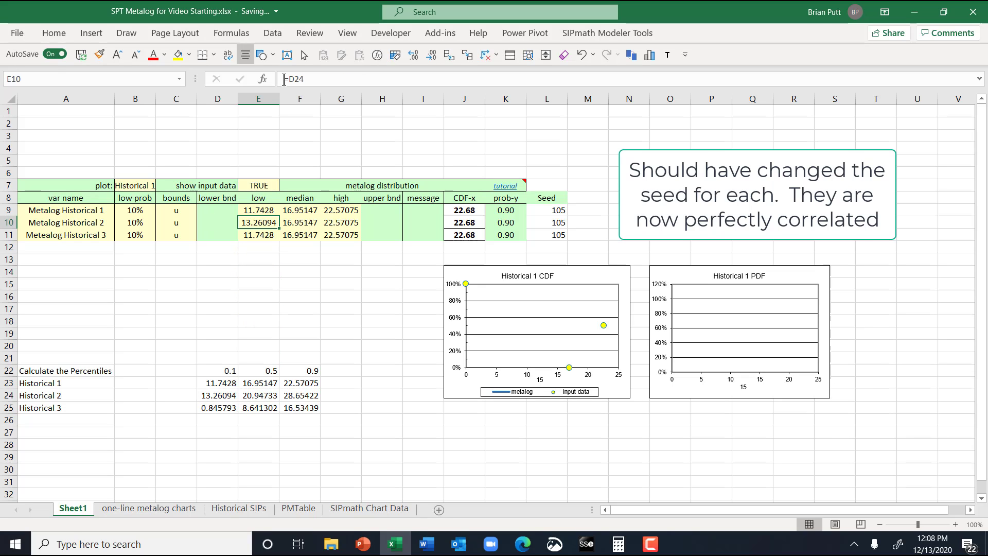
- Copy the E10 formula across E10:G11 to cover median and high for both metalogs
{"action": "key", "text": "ctrl+c"}
{"action": "key", "text": "shift+Right"}
{"action": "key", "text": "shift+Right"}
{"action": "key", "text": "shift+Down"}
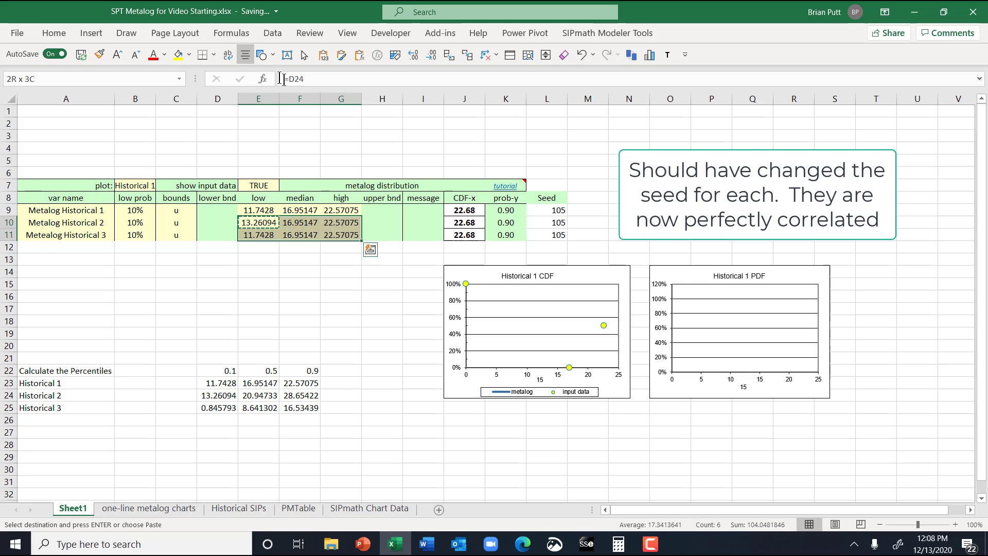
{"action": "key", "text": "ctrl+v"}
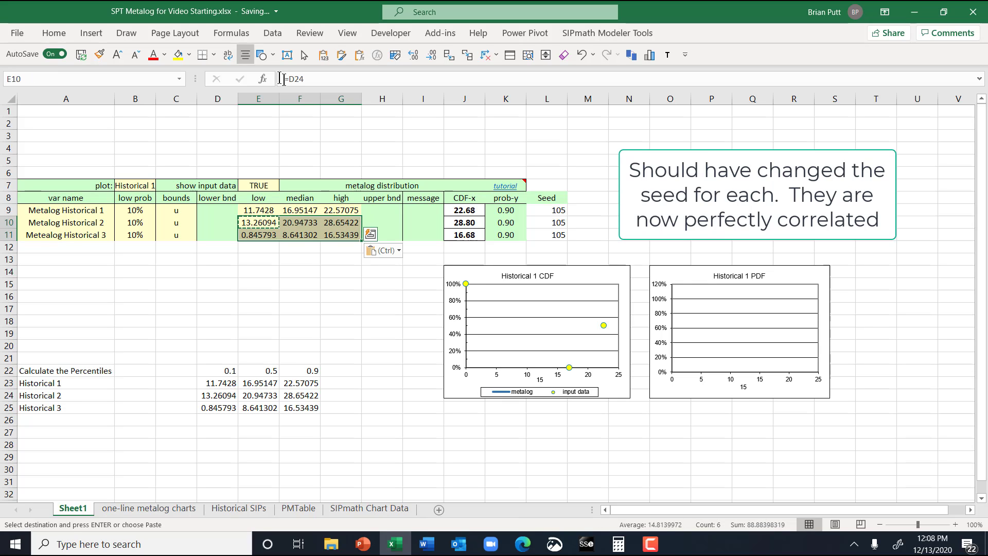
{"action": "key", "text": "Up"}
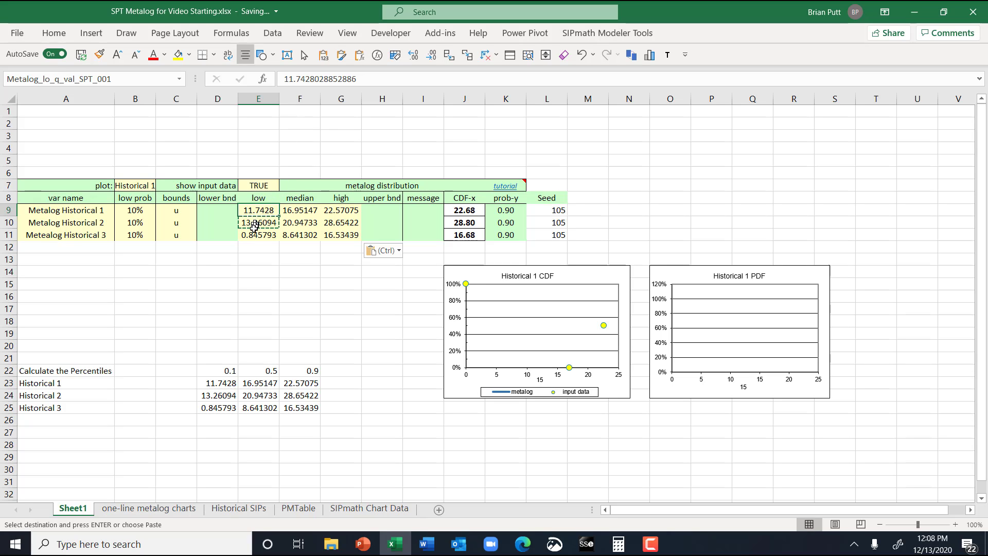
- Replace E9:G9's hardcoded values with =D23, copied across low, median and high
{"action": "left_click", "coordinate": [219, 383]}
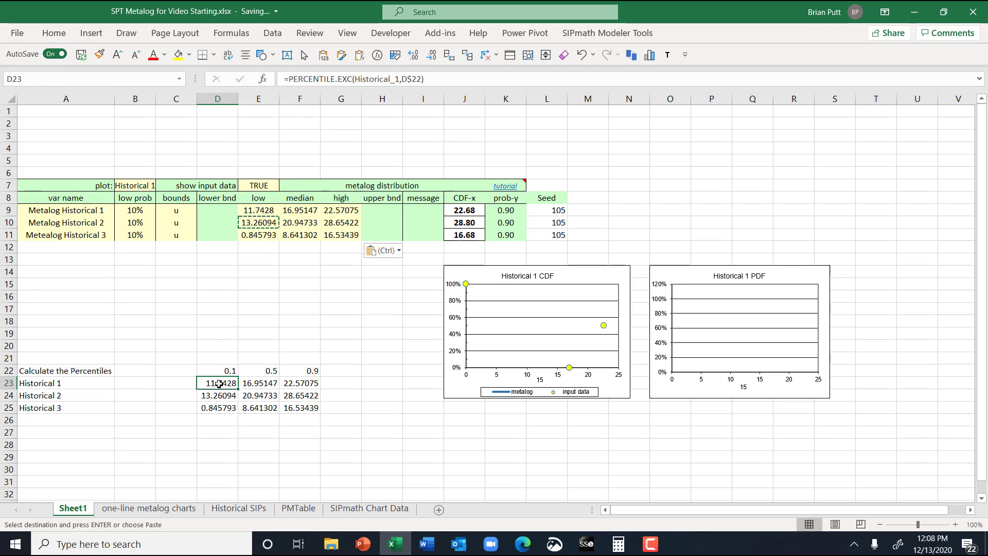
{"action": "left_click", "coordinate": [260, 211]}
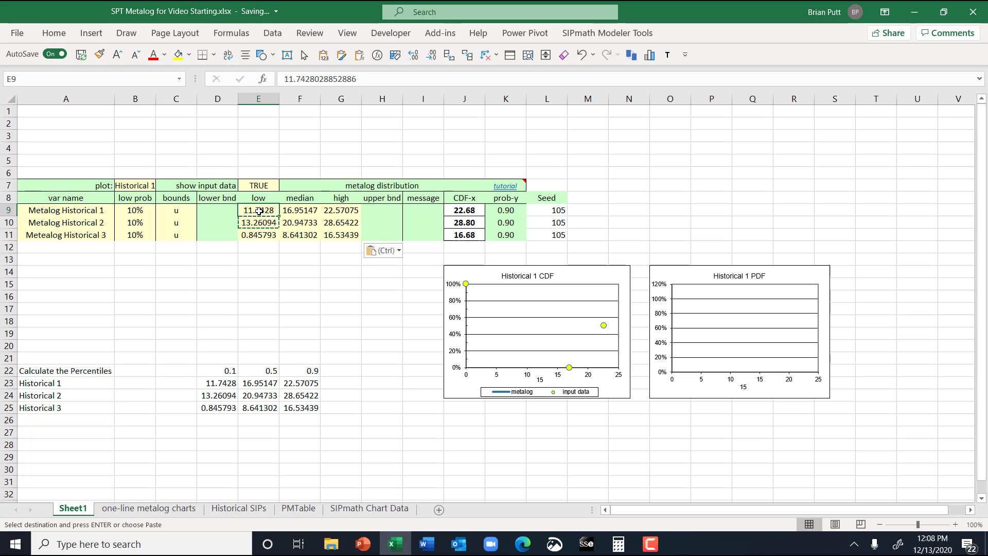
{"action": "key", "text": "Delete"}
{"action": "type", "text": "="}
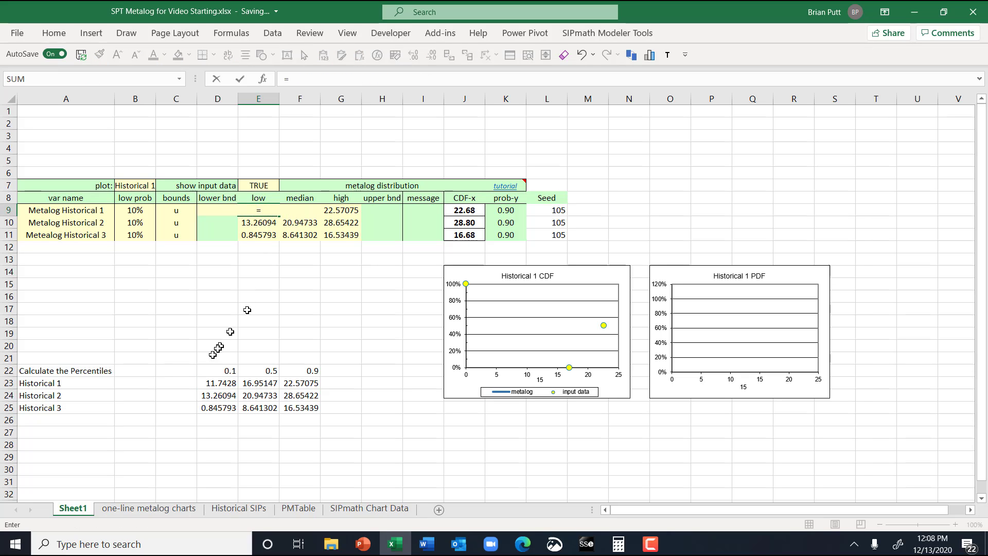
{"action": "left_click", "coordinate": [206, 382]}
{"action": "key", "text": "ctrl+Return"}
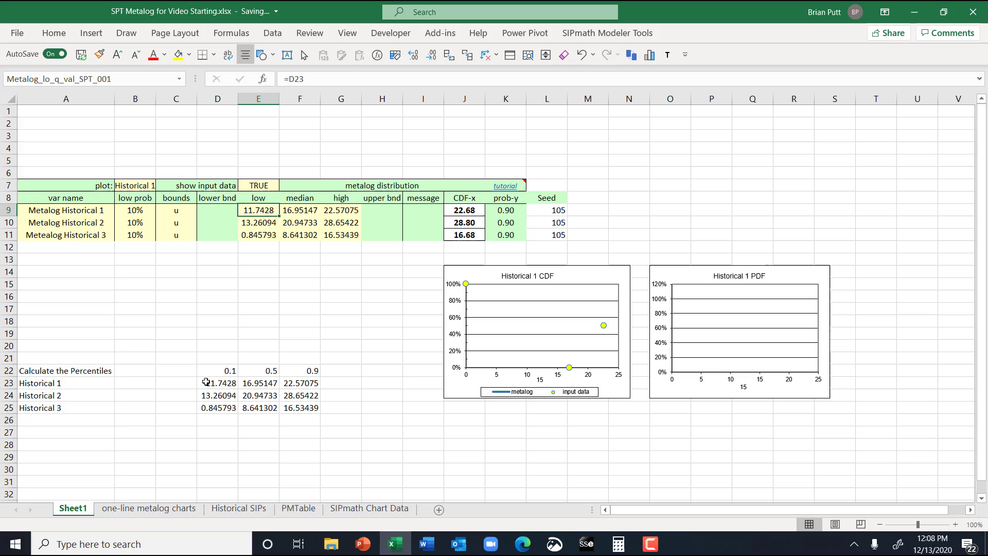
{"action": "key", "text": "ctrl+c"}
{"action": "key", "text": "shift+Right"}
{"action": "key", "text": "shift+Right"}
{"action": "key", "text": "ctrl+v"}
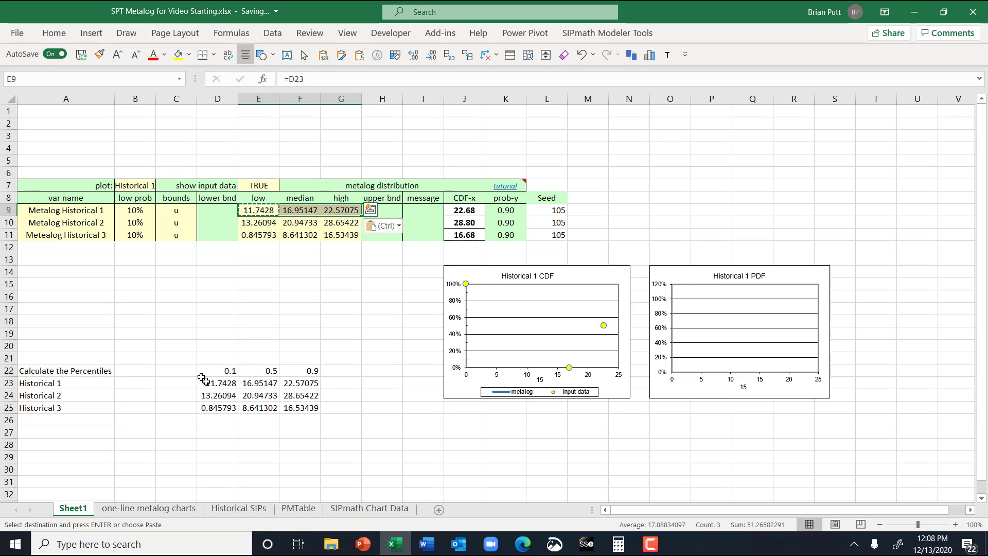
- Delete the Historical 1 CDF and PDF charts
{"action": "left_click", "coordinate": [614, 279]}
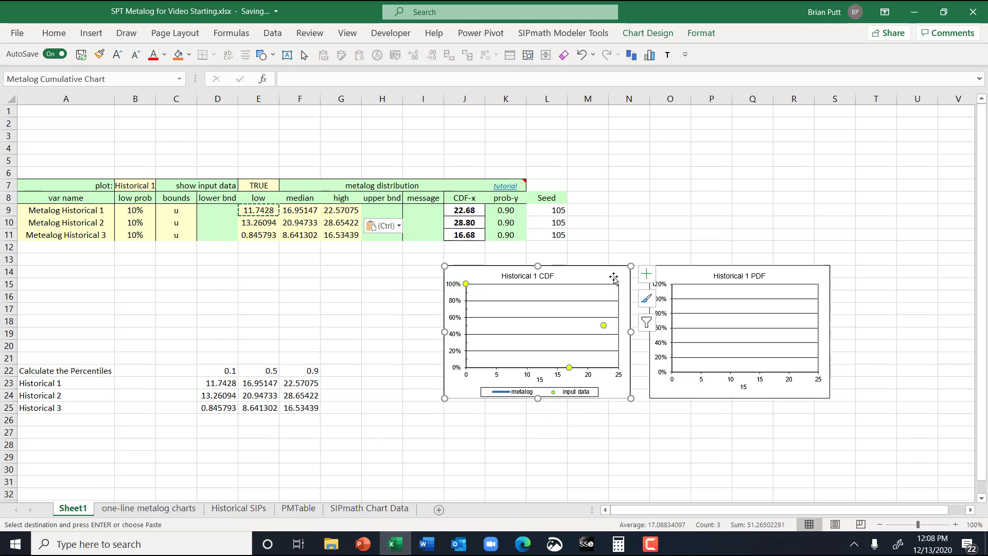
{"action": "key", "text": "Delete"}
{"action": "left_click", "coordinate": [696, 272]}
{"action": "key", "text": "Delete"}
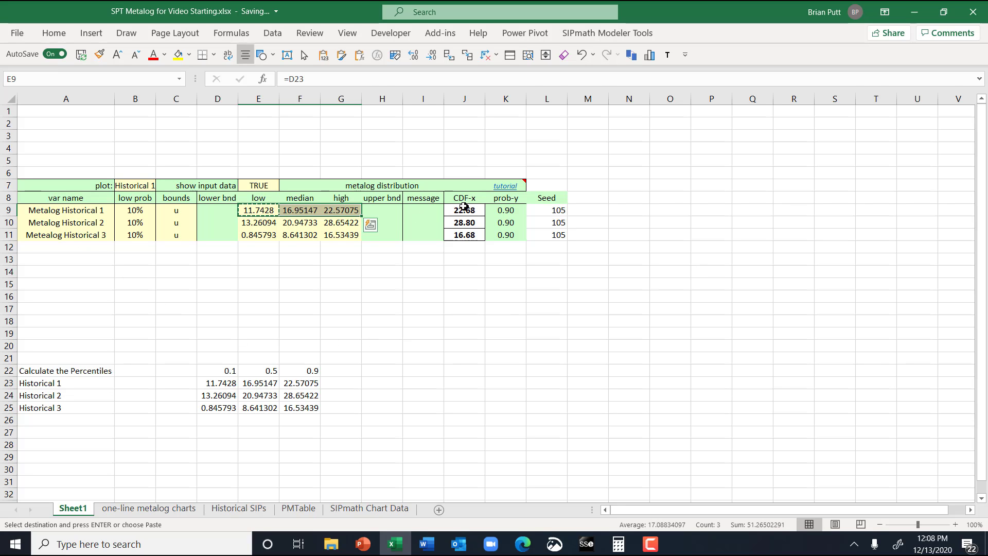
- Define J9:J11 as SIPmath outputs named from A9:A11, accepting the name fix
{"action": "left_click_drag", "start_coordinate": [465, 207], "coordinate": [464, 234]}
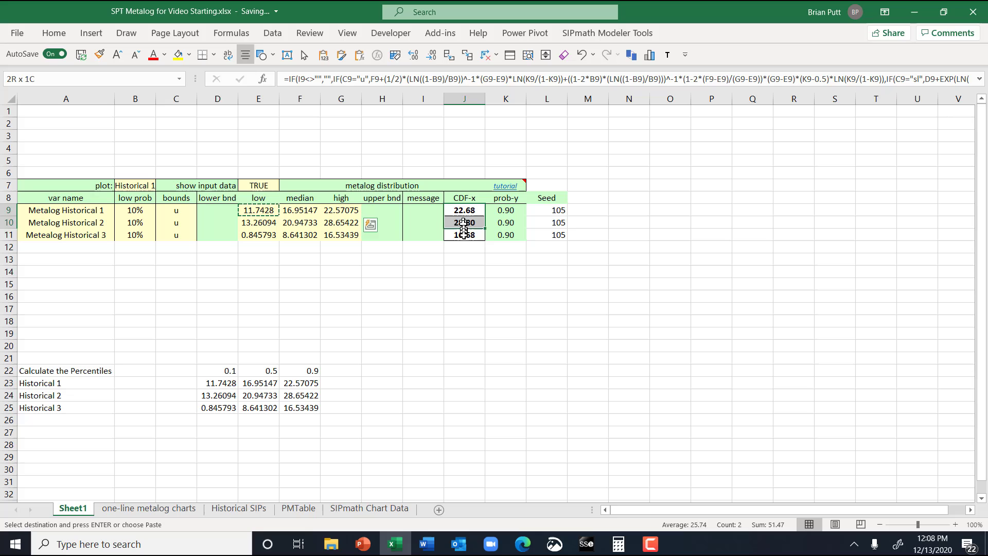
{"action": "left_click", "coordinate": [572, 32]}
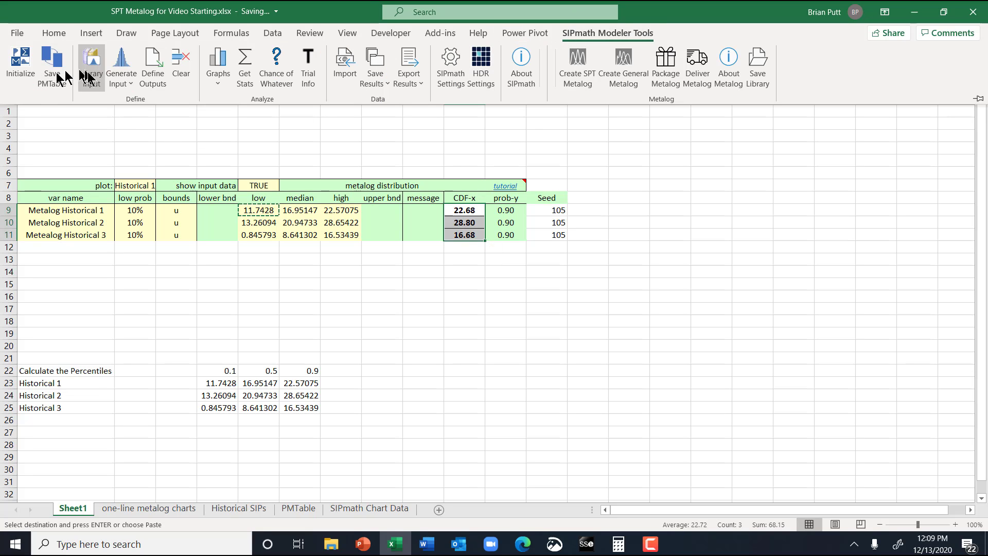
{"action": "left_click", "coordinate": [154, 66]}
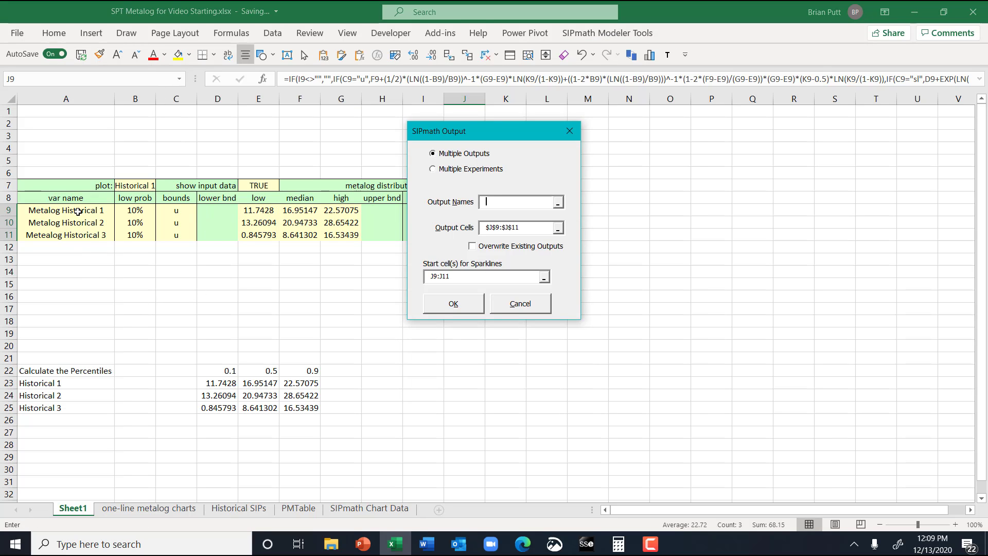
{"action": "left_click_drag", "start_coordinate": [78, 211], "coordinate": [77, 233]}
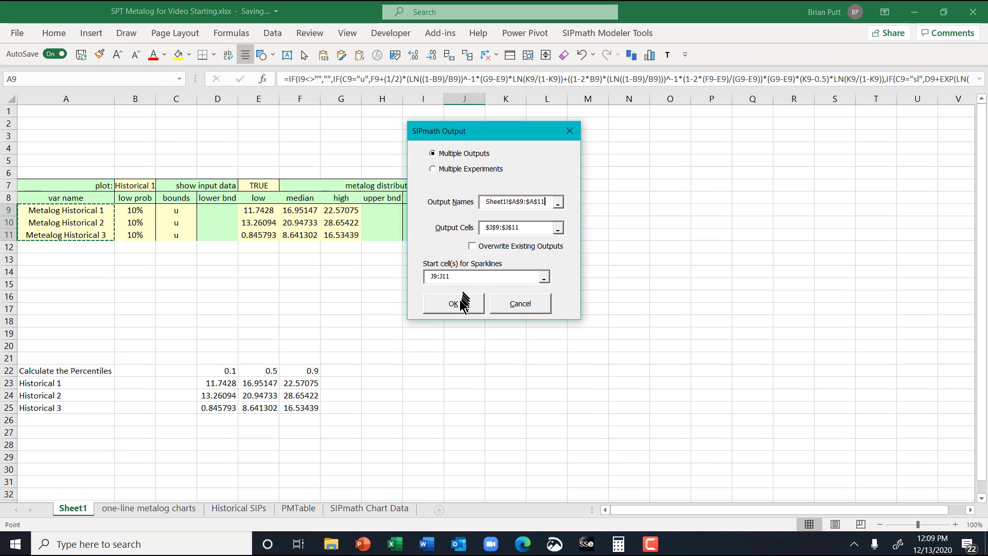
{"action": "left_click", "coordinate": [459, 307]}
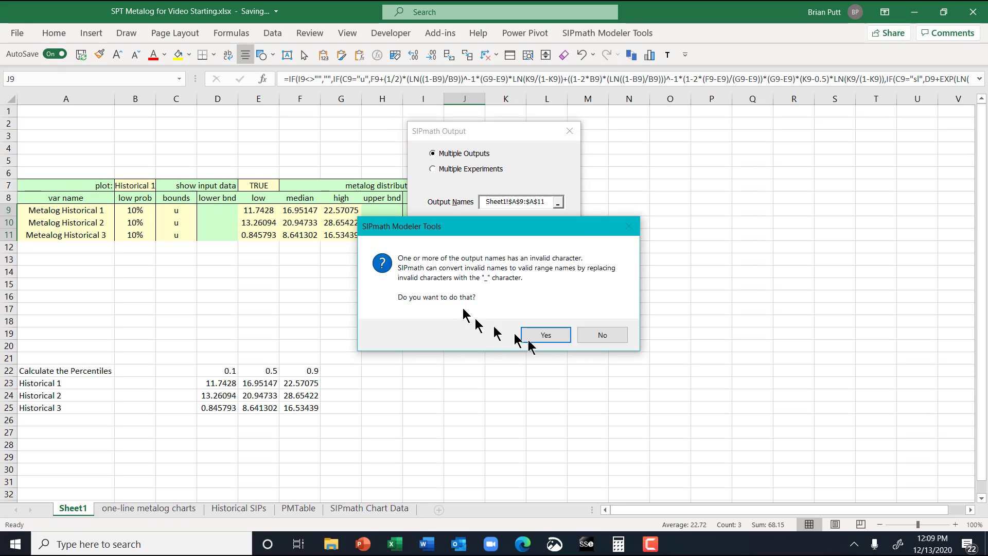
{"action": "left_click", "coordinate": [548, 334]}
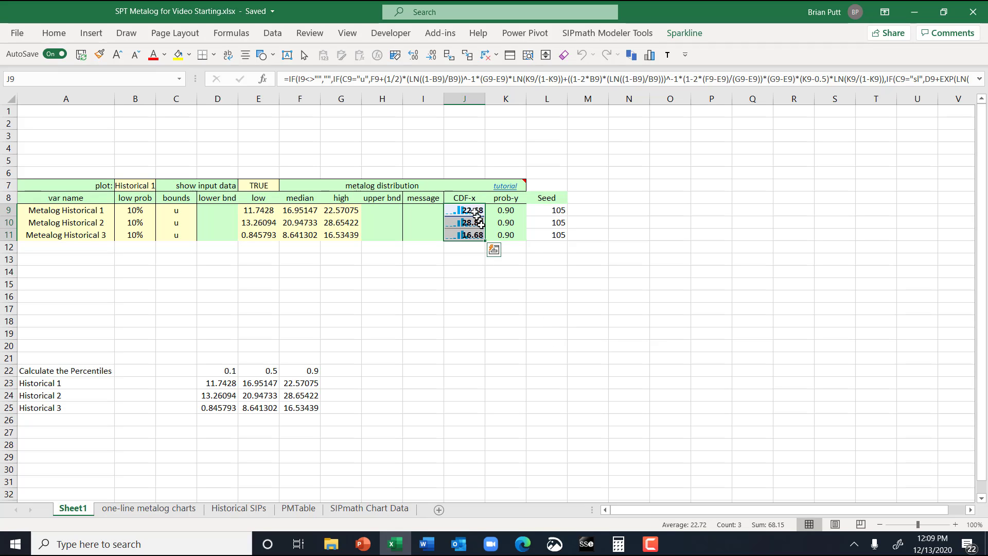
- Create cumulative charts for the three outputs starting at cell O9
{"action": "left_click_drag", "start_coordinate": [468, 210], "coordinate": [470, 228]}
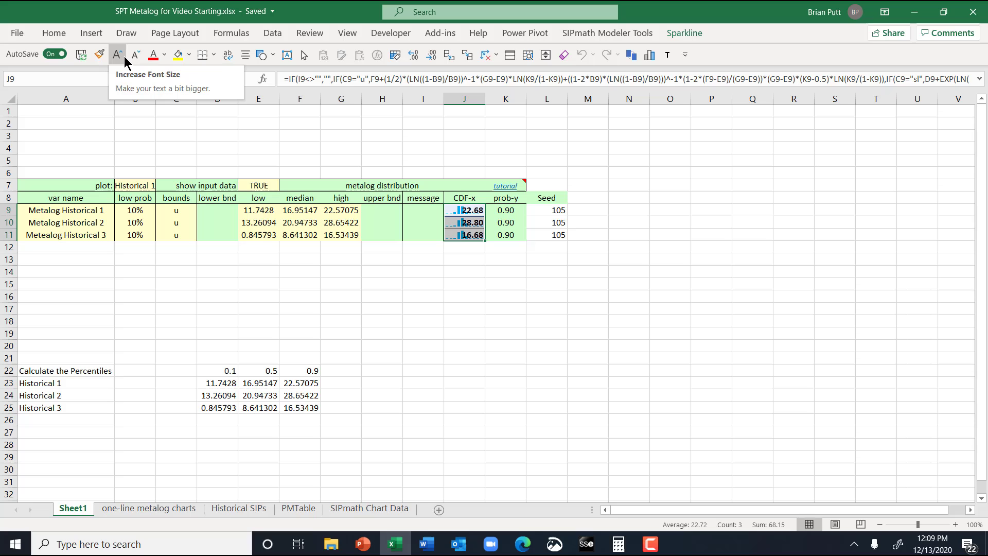
{"action": "left_click", "coordinate": [652, 55]}
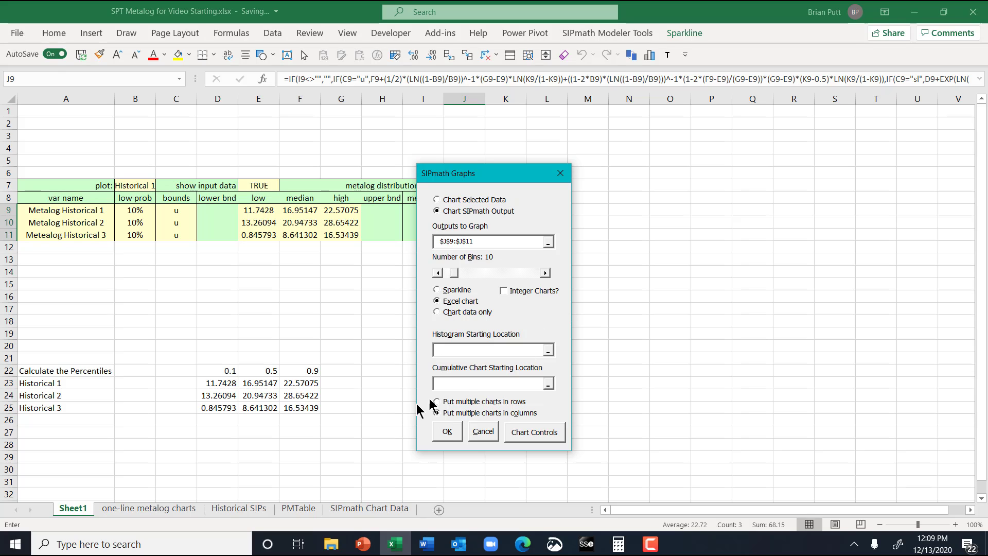
{"action": "left_click", "coordinate": [662, 212]}
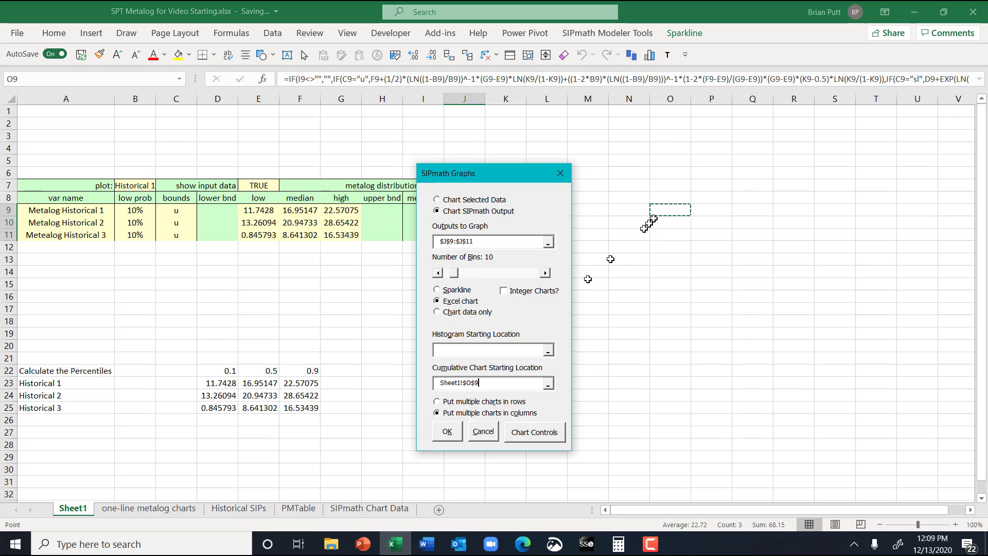
{"action": "left_click", "coordinate": [447, 435]}
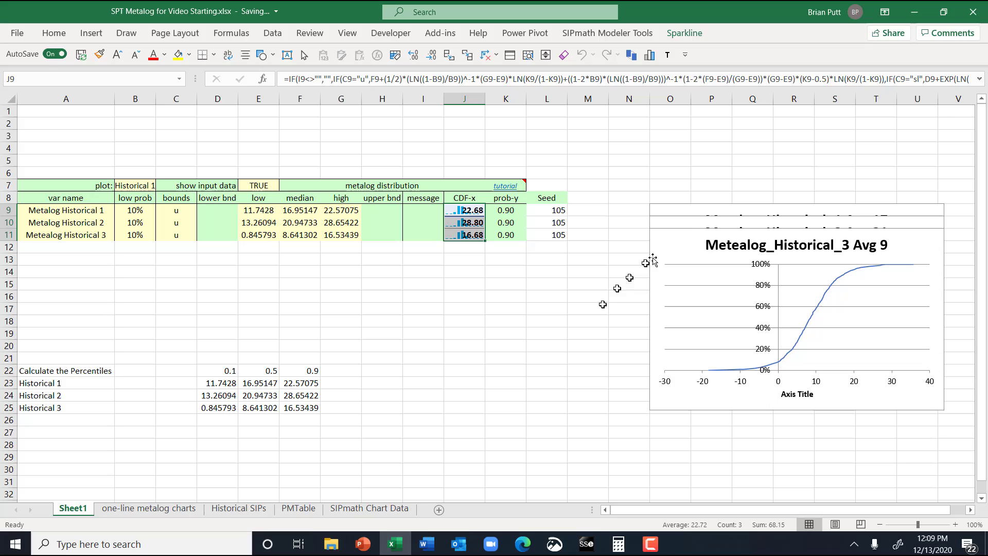
- Merge the three charts by cutting and pasting into one three-curve chart
{"action": "left_click", "coordinate": [692, 235]}
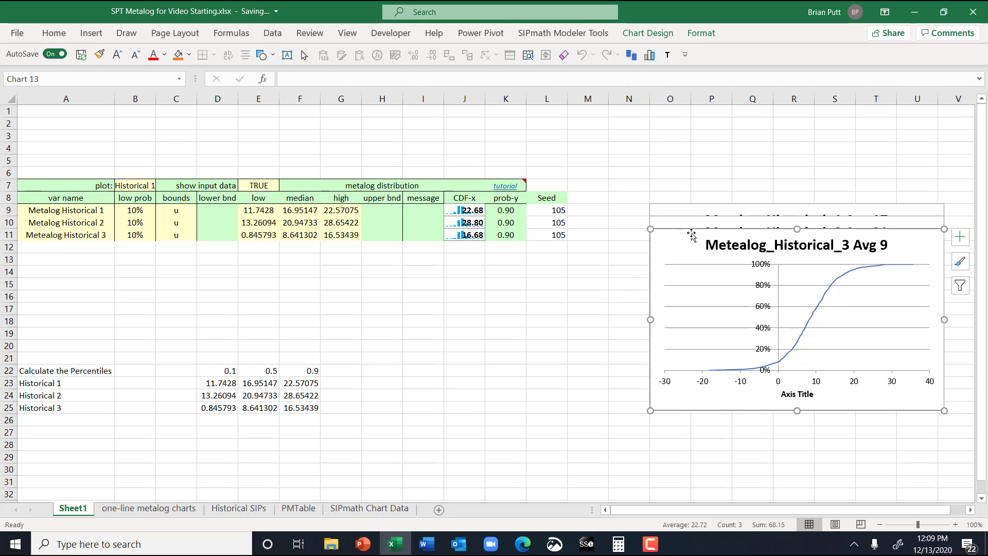
{"action": "key", "text": "Delete"}
{"action": "left_click", "coordinate": [693, 235]}
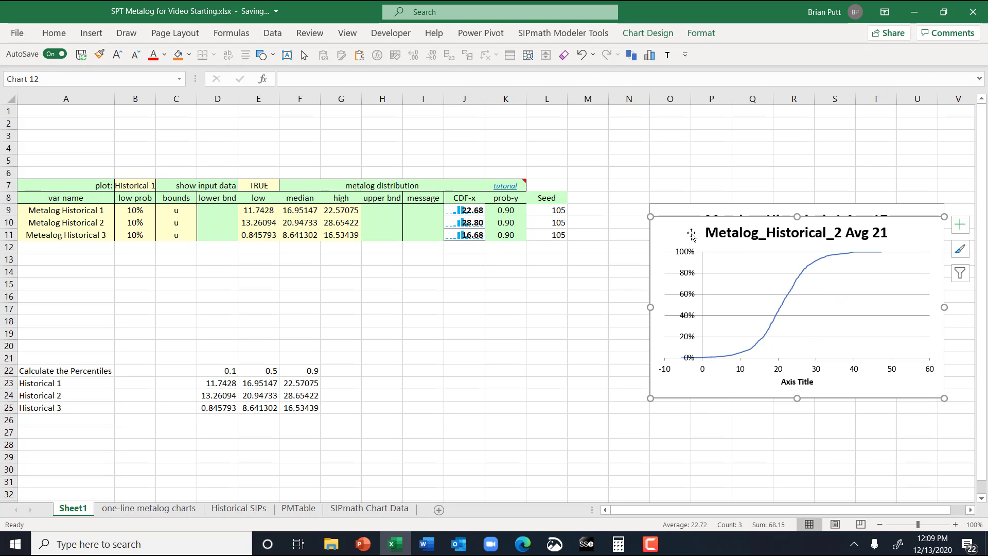
{"action": "key", "text": "Delete"}
{"action": "left_click", "coordinate": [691, 233]}
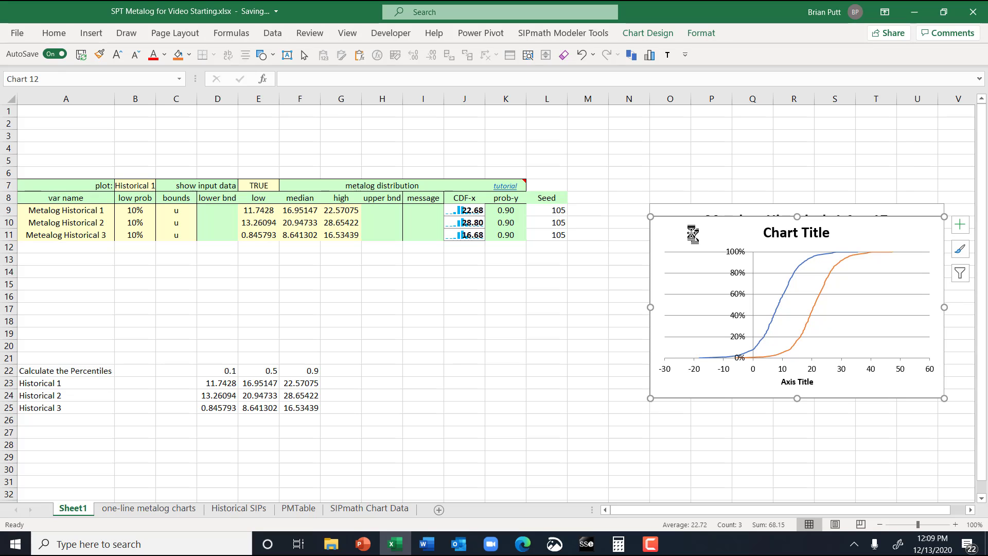
{"action": "key", "text": "ctrl+x"}
{"action": "left_click", "coordinate": [679, 220]}
{"action": "key", "text": "ctrl+v"}
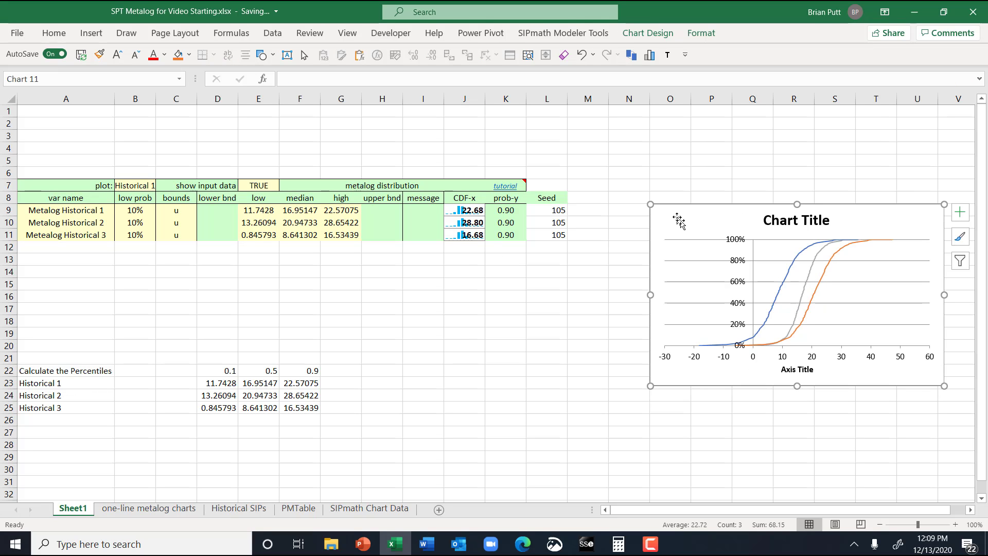
{"action": "left_click_drag", "start_coordinate": [679, 220], "coordinate": [430, 279]}
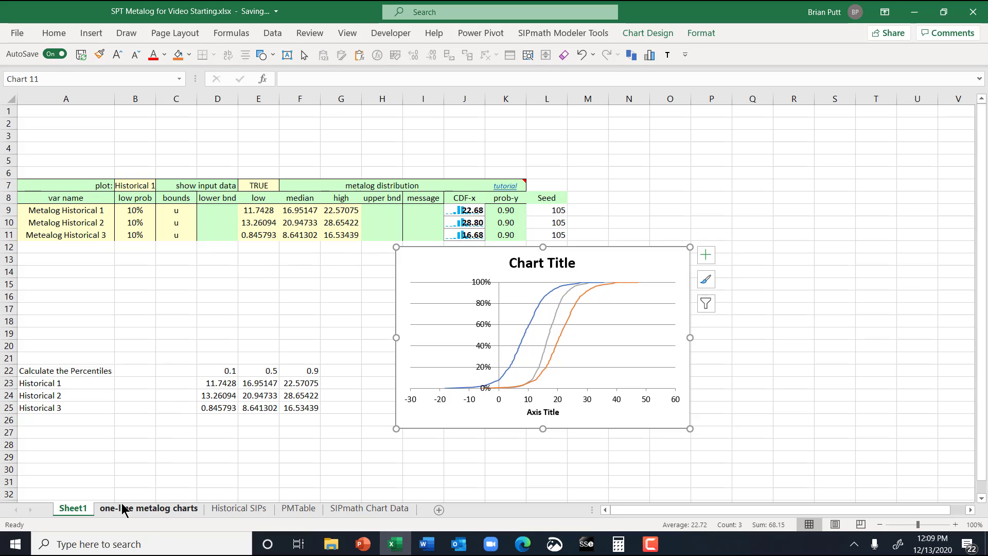
- Move the combined chart beside the table in columns O–U
{"action": "left_click", "coordinate": [226, 511]}
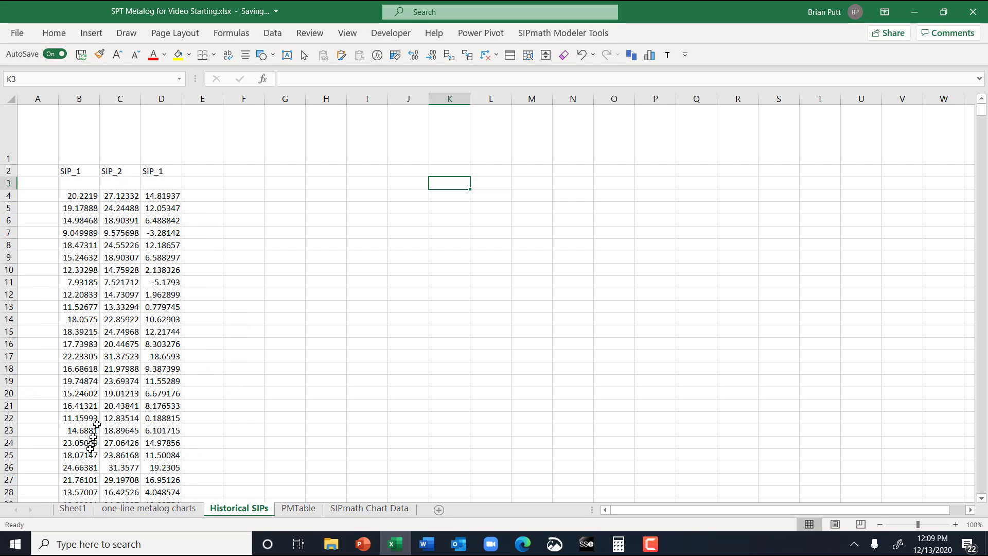
{"action": "left_click", "coordinate": [73, 510]}
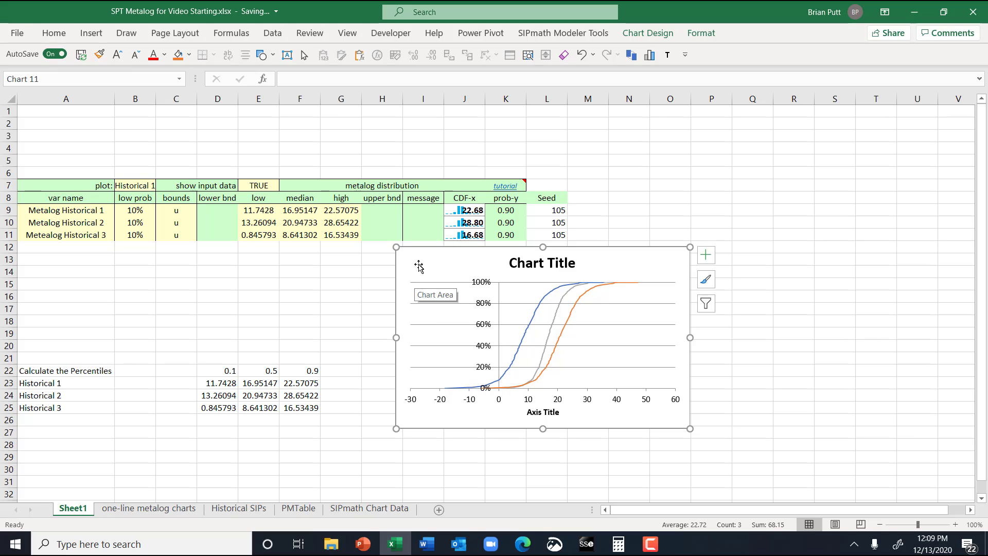
{"action": "left_click_drag", "start_coordinate": [419, 264], "coordinate": [689, 173]}
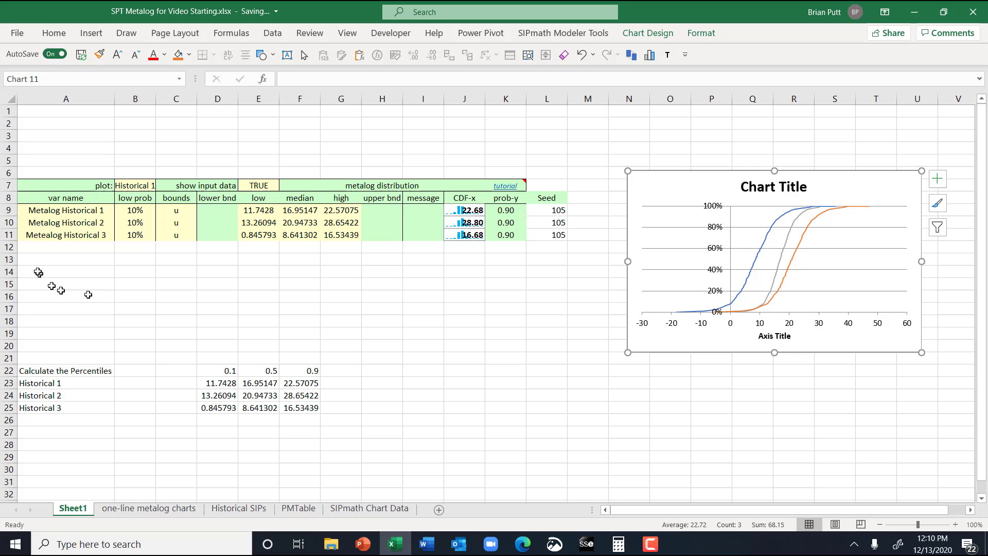
- Label A12 'Sum' and enter =SUM(J9:J11) in J12
{"action": "left_click", "coordinate": [42, 247]}
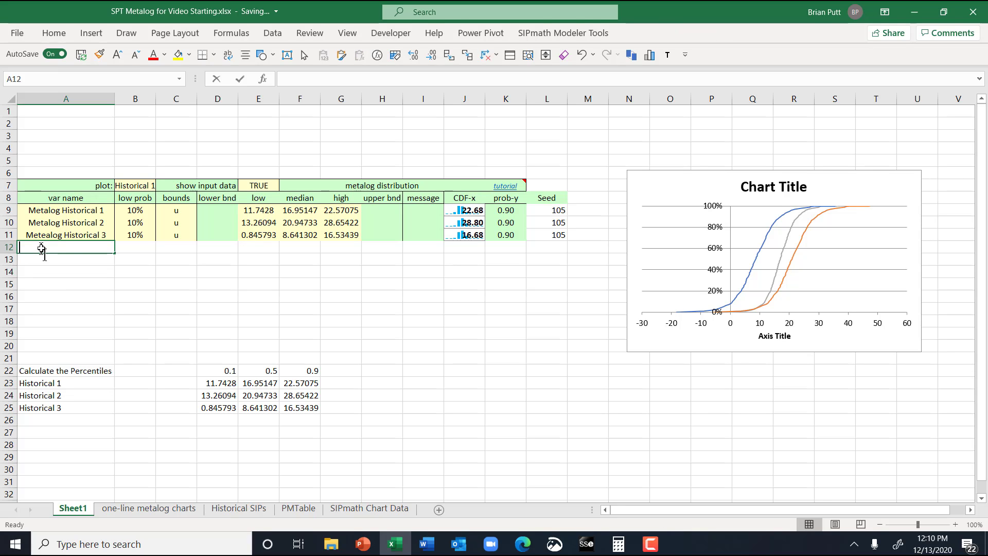
{"action": "type", "text": "Sum"}
{"action": "key", "text": "Right"}
{"action": "key", "text": "Right"}
{"action": "key", "text": "Right"}
{"action": "key", "text": "Right"}
{"action": "key", "text": "Right"}
{"action": "key", "text": "Right"}
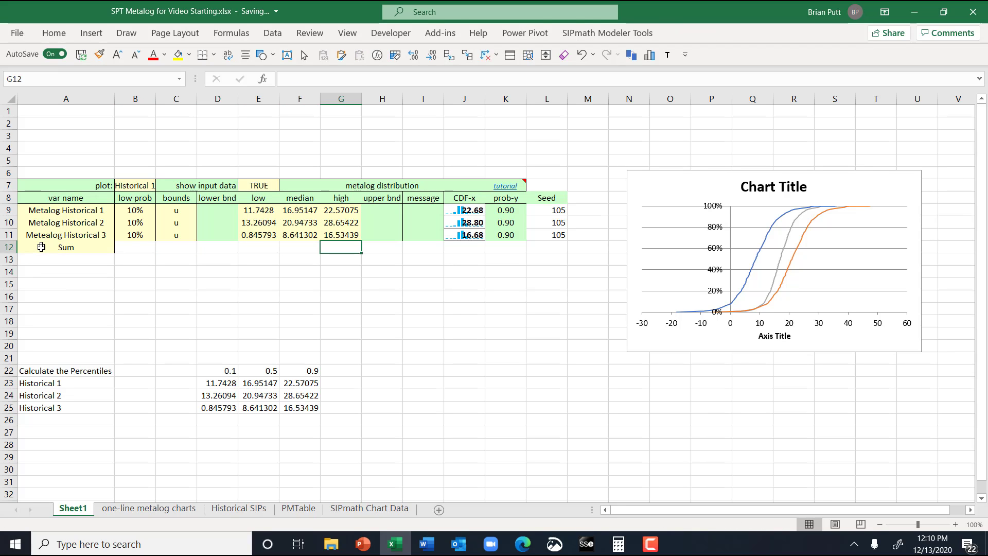
{"action": "key", "text": "Right"}
{"action": "key", "text": "Right"}
{"action": "key", "text": "Right"}
{"action": "type", "text": "="}
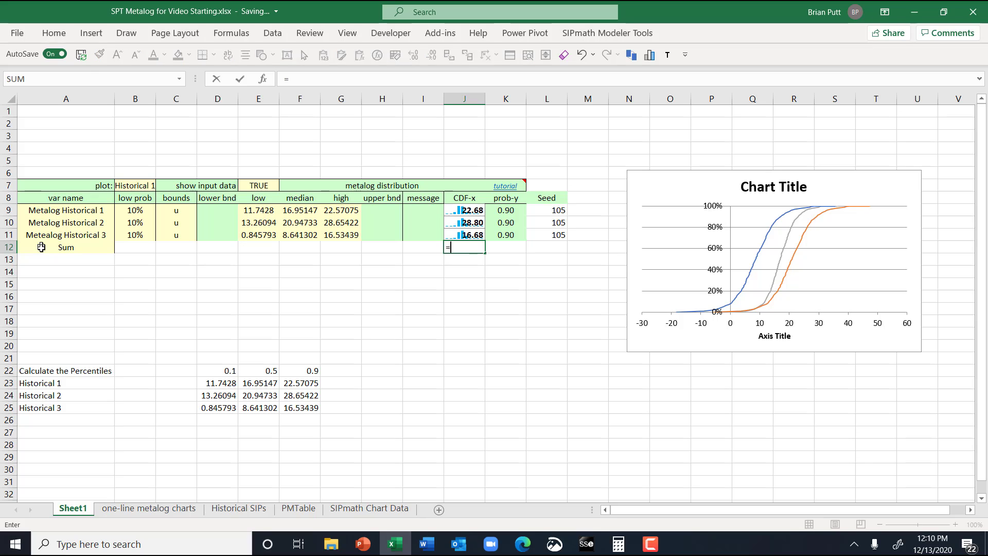
{"action": "type", "text": "sum("}
{"action": "key", "text": "Up"}
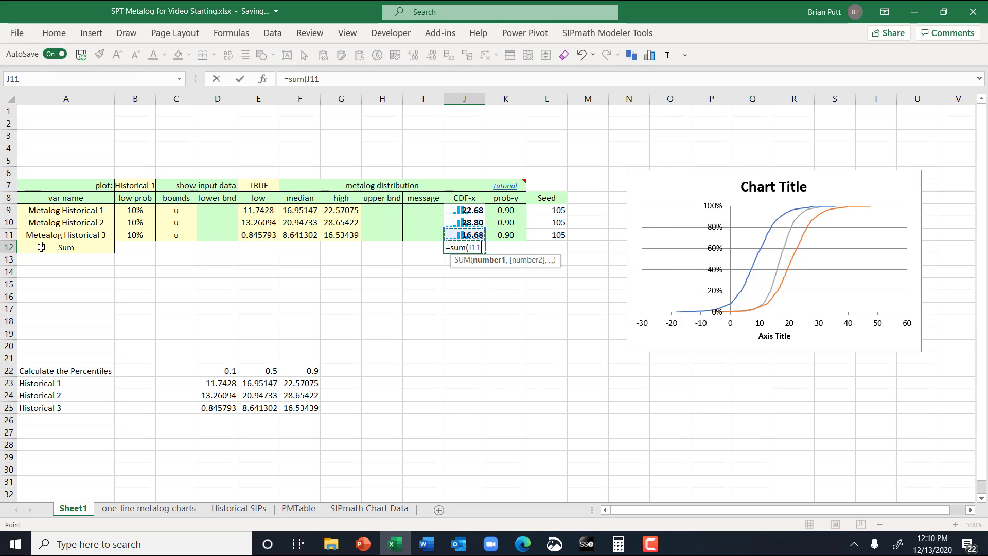
{"action": "key", "text": "shift+Up"}
{"action": "key", "text": "shift+Up"}
{"action": "type", "text": ")"}
{"action": "key", "text": "ctrl+Return"}
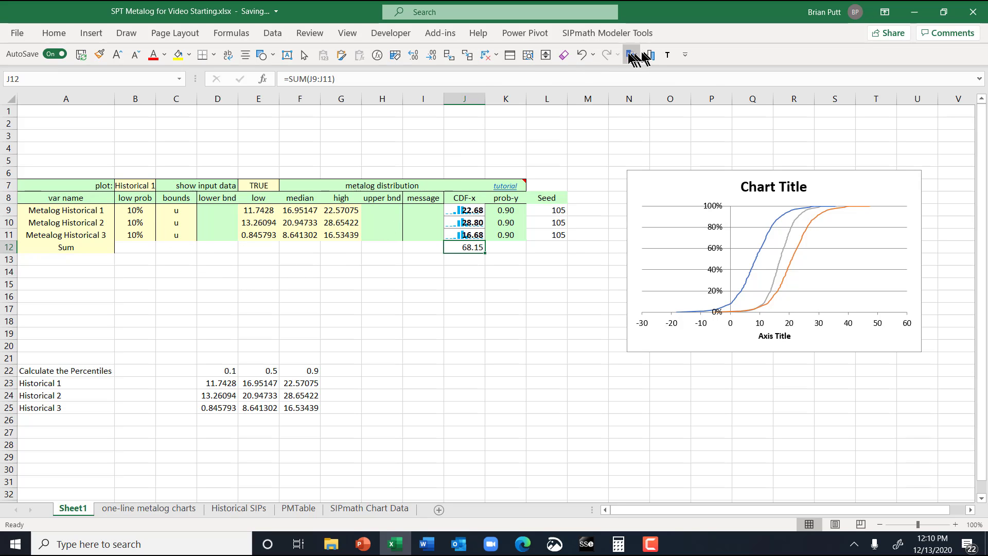
- Define J12 as a SIPmath output named from the Sum label in A12
{"action": "left_click", "coordinate": [593, 34]}
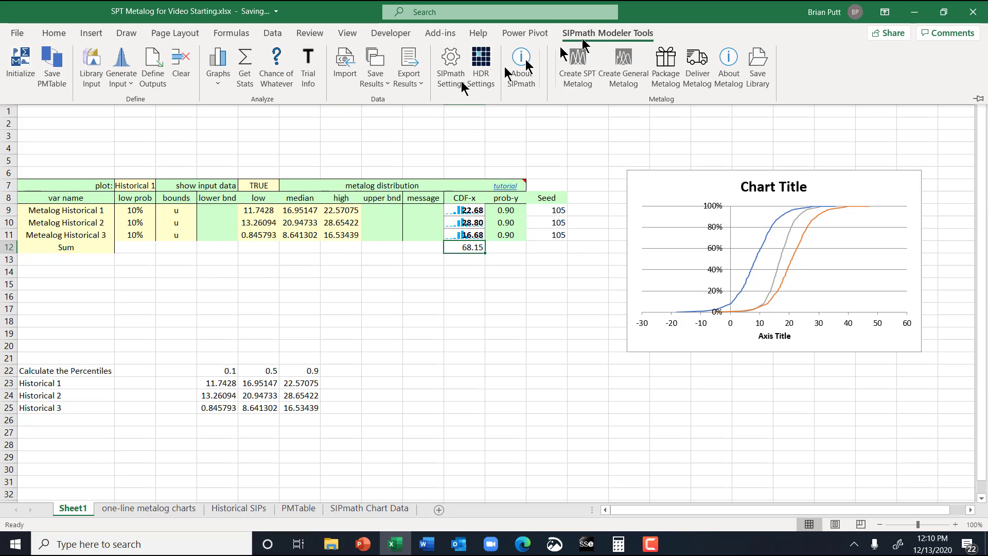
{"action": "left_click", "coordinate": [149, 64]}
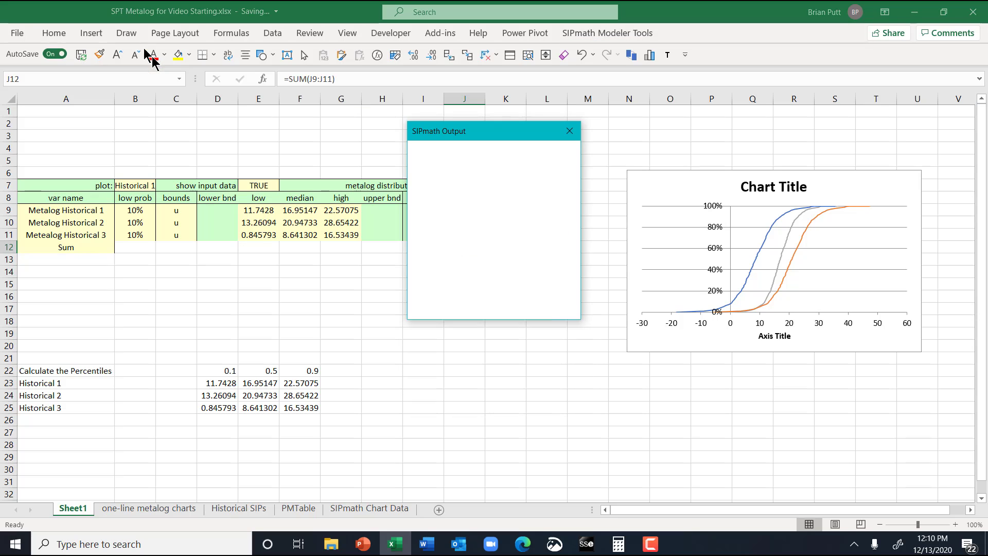
{"action": "left_click", "coordinate": [75, 249]}
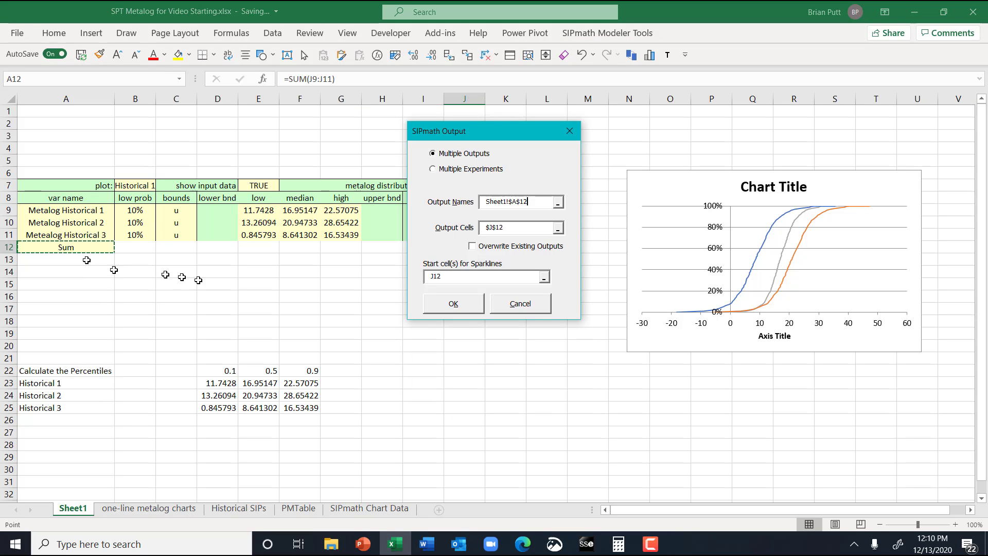
{"action": "left_click", "coordinate": [454, 305]}
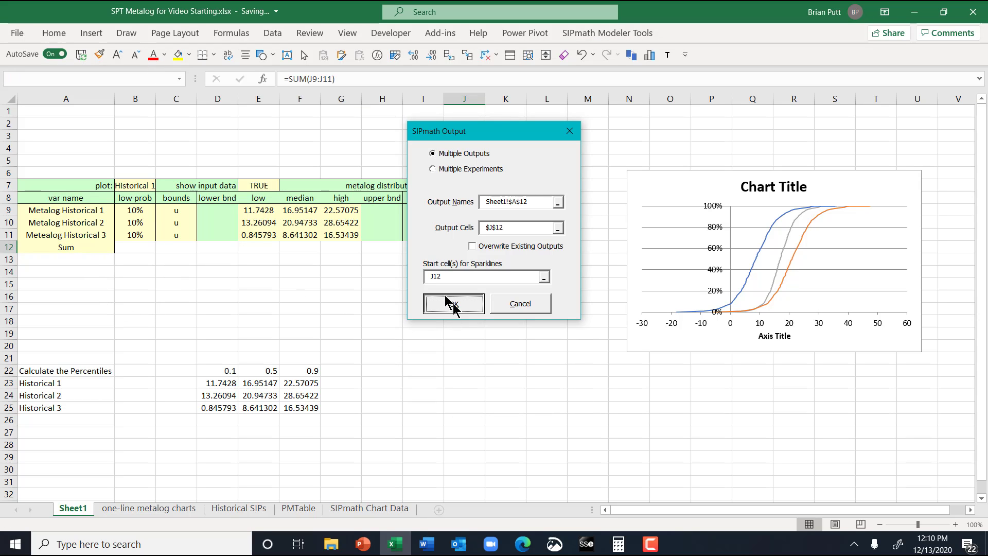
- Create the Sum cumulative chart at cell O22
{"action": "left_click", "coordinate": [652, 55]}
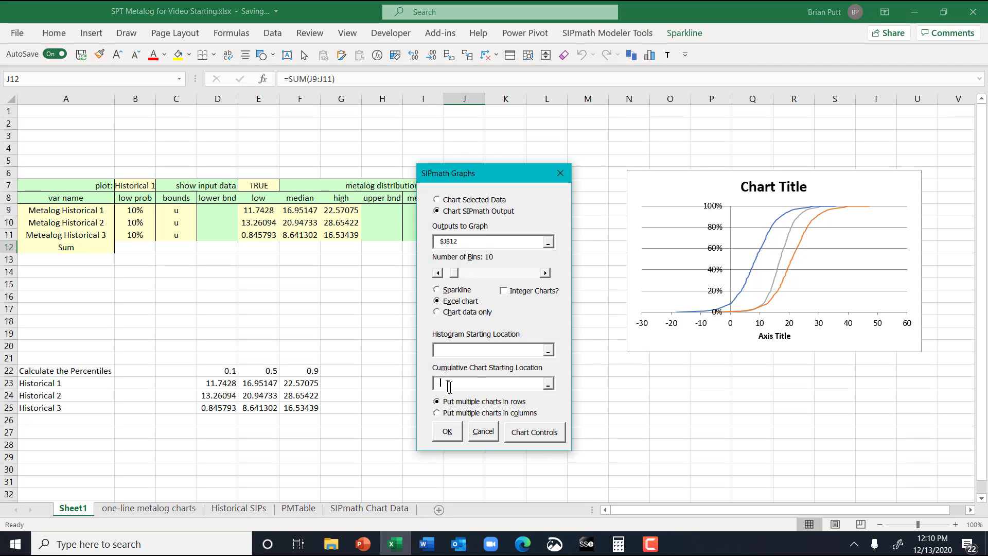
{"action": "left_click", "coordinate": [660, 367]}
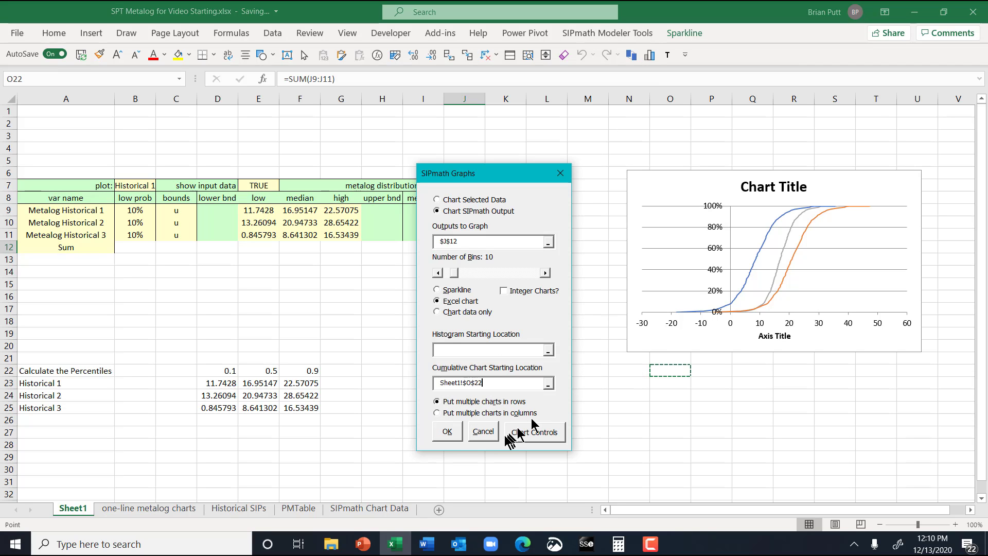
{"action": "left_click", "coordinate": [447, 433]}
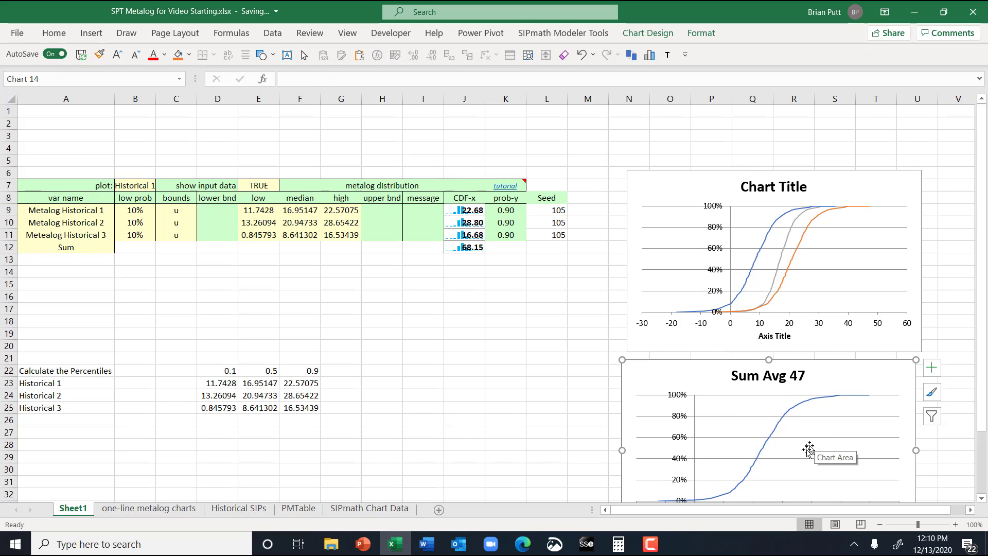
- Add a legend to the combined chart and widen its plot area
{"action": "left_click", "coordinate": [915, 187]}
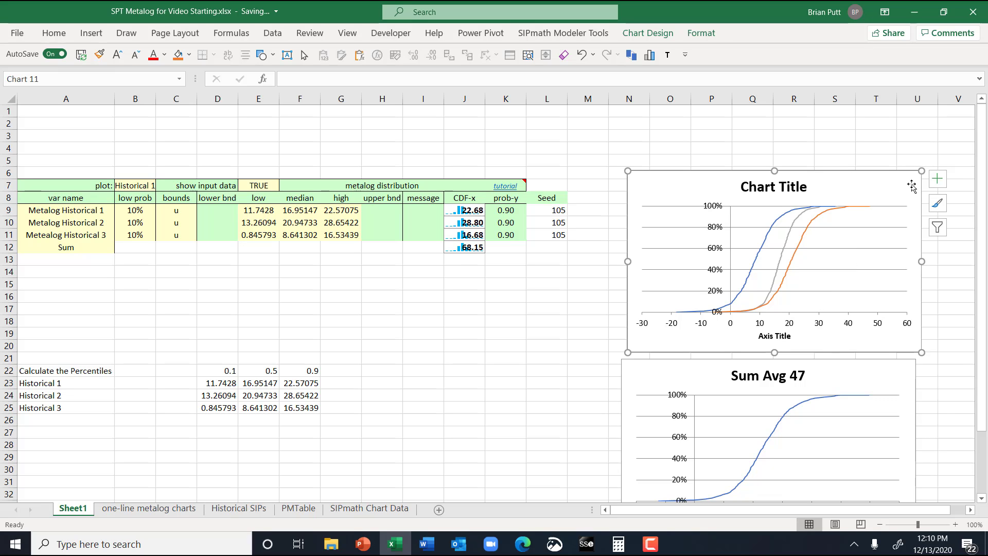
{"action": "left_click", "coordinate": [943, 188]}
{"action": "left_click", "coordinate": [538, 270]}
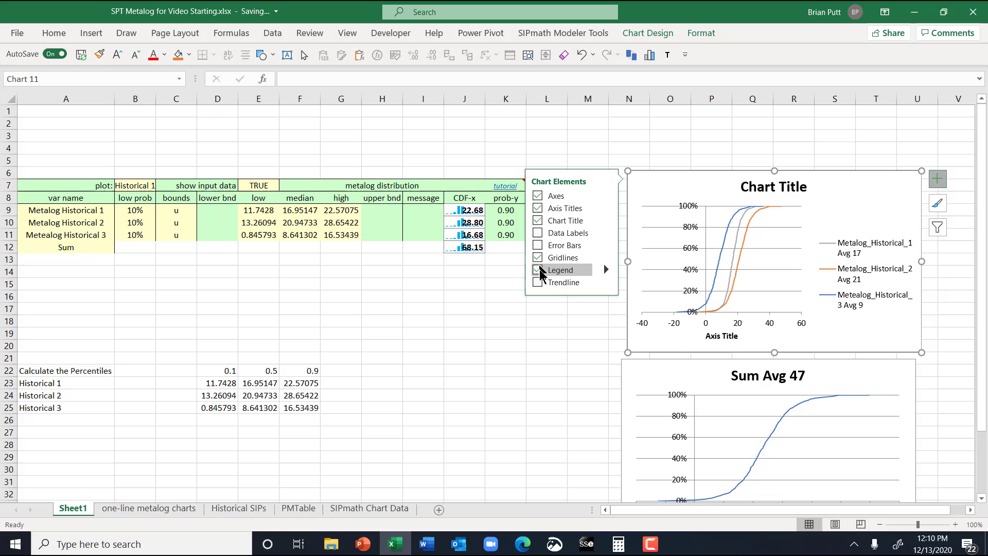
{"action": "left_click", "coordinate": [796, 268]}
{"action": "left_click_drag", "start_coordinate": [800, 259], "coordinate": [901, 259]}
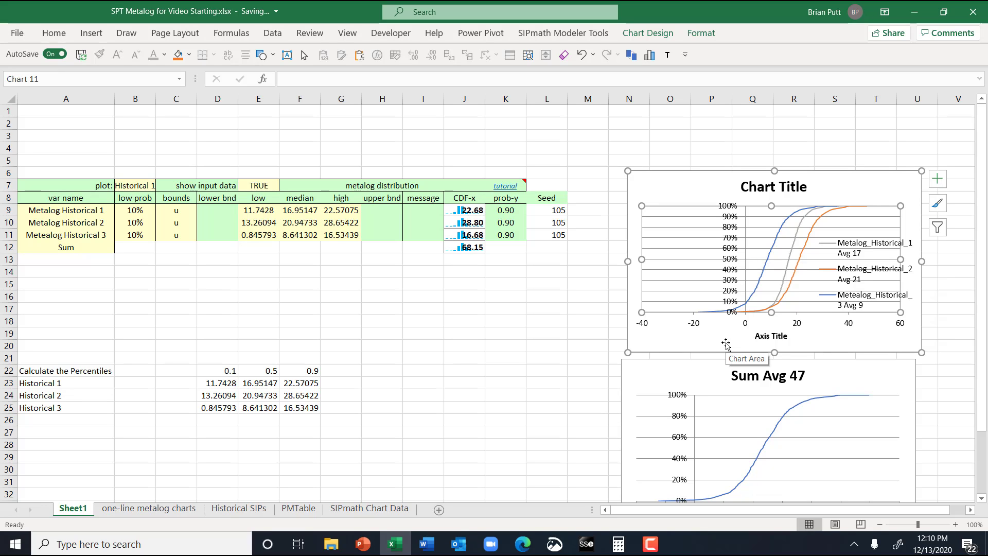
- Show the SIPmath Modeler Tools ribbon commands
{"action": "left_click", "coordinate": [563, 33]}
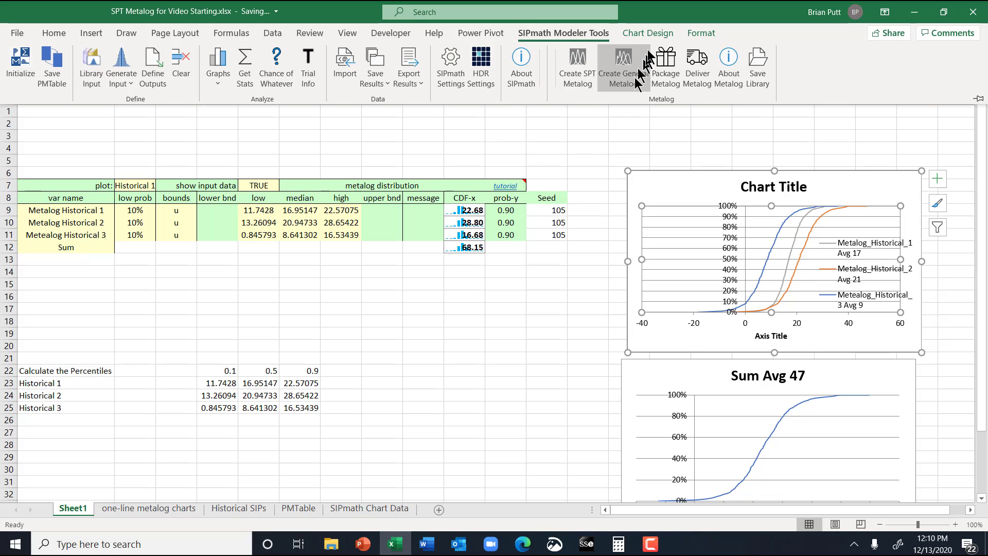